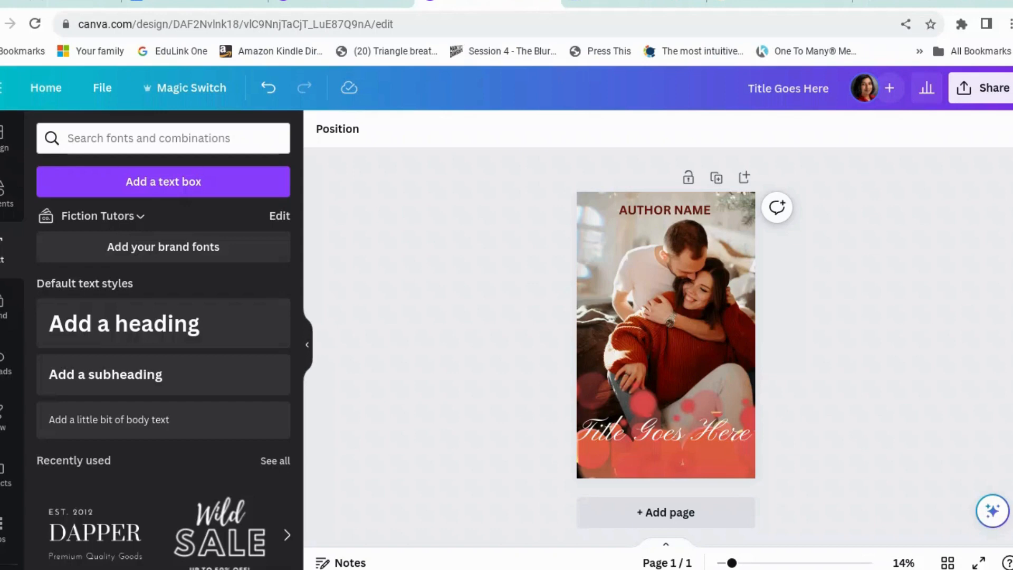
Check the custom size settings for a new design, then add a blank second page to the cover design
left_click(355, 3)
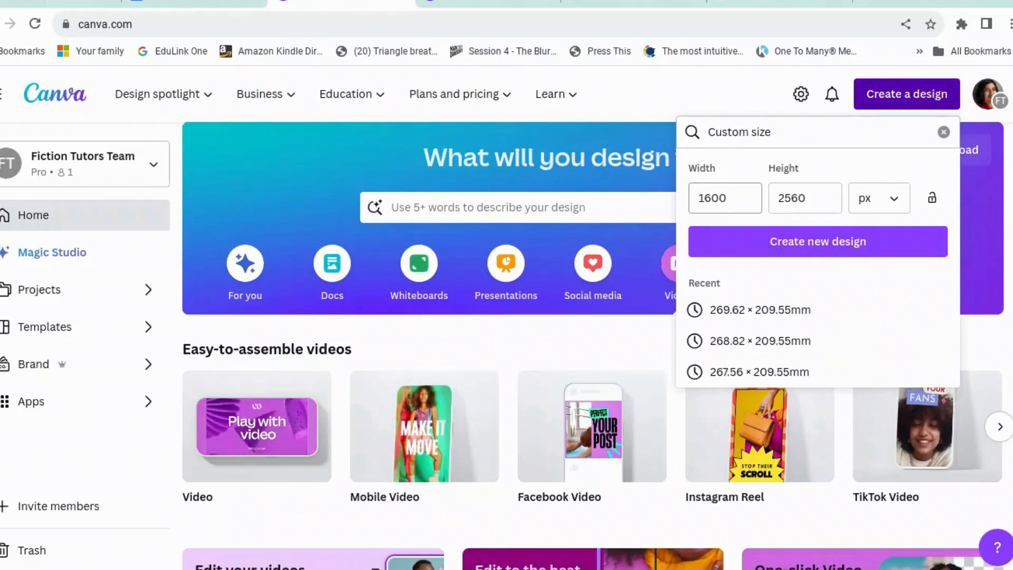
left_click(511, 3)
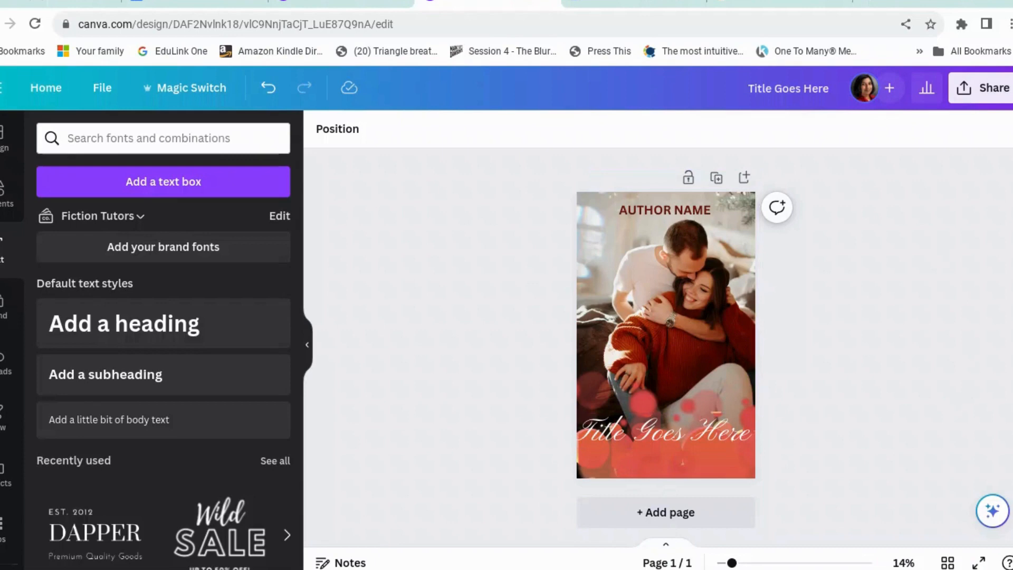
left_click(717, 520)
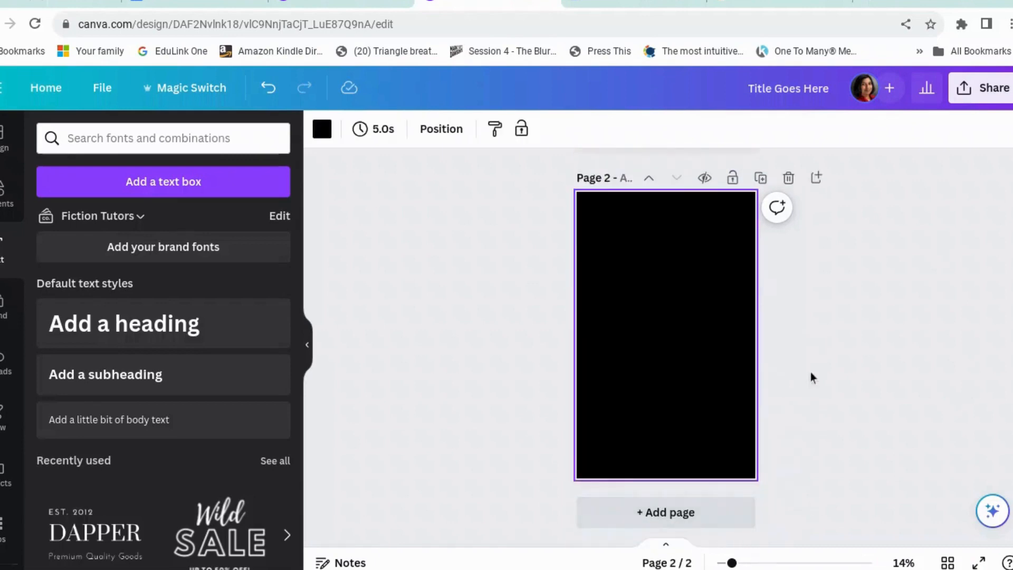
left_click(811, 374)
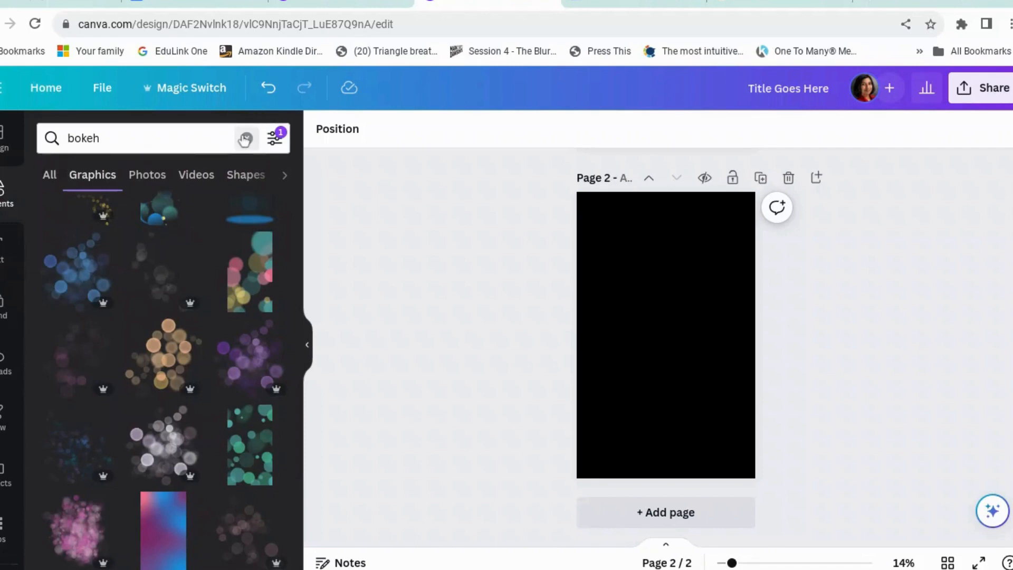
Clear the bokeh search and insert the recently used photo of the couple in the red sweater on page 2
left_click(245, 139)
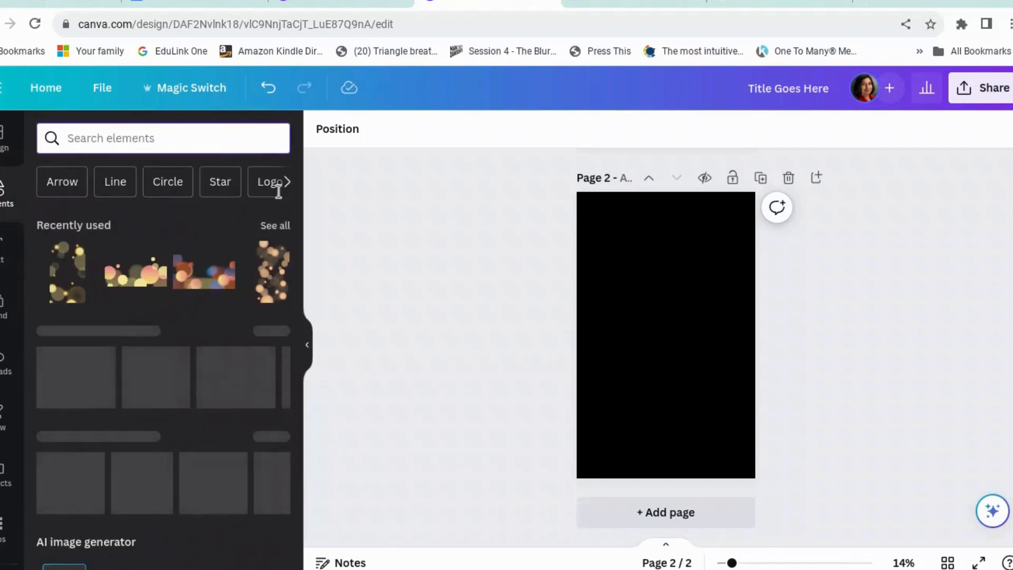
left_click(284, 226)
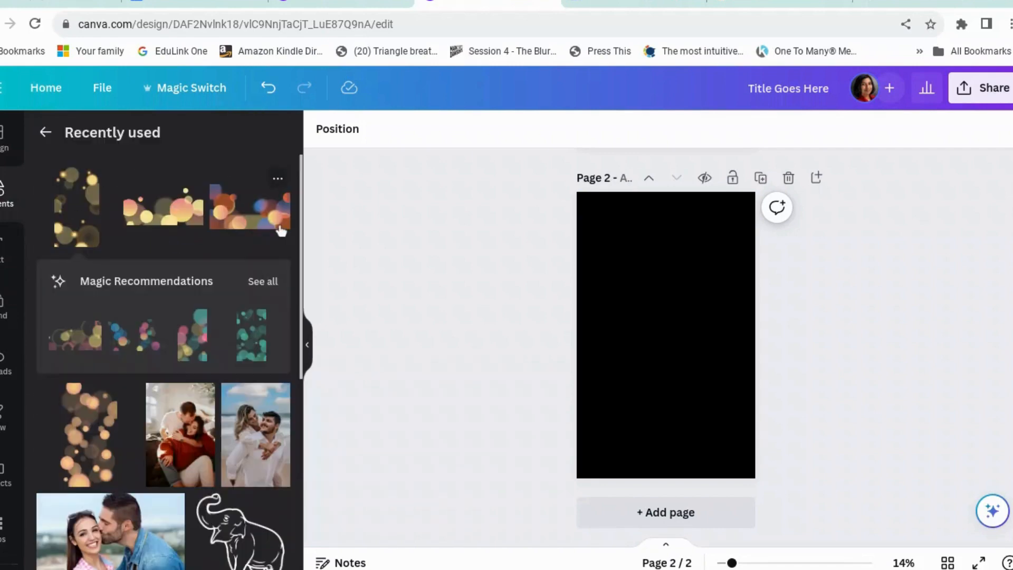
left_click(190, 422)
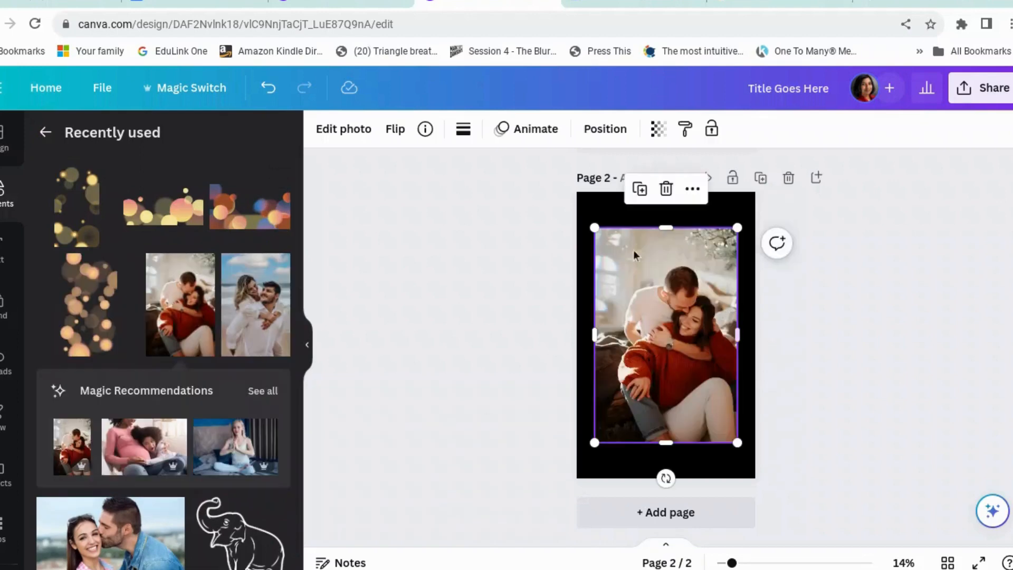
Enlarge and reposition the couple photo so it covers all of page 2
left_click_drag(595, 230, 571, 191)
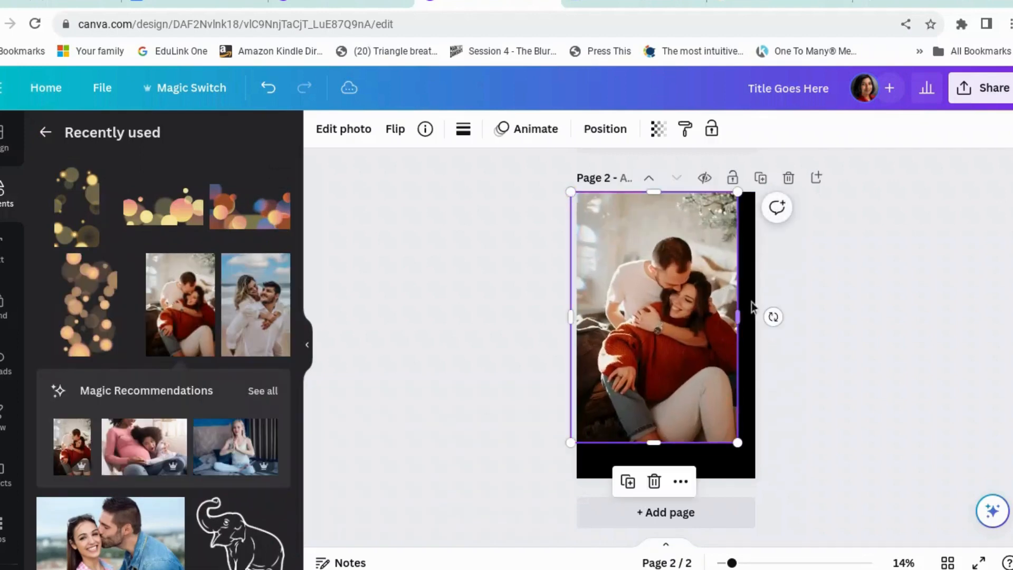
left_click_drag(741, 203, 756, 165)
left_click_drag(726, 273, 733, 274)
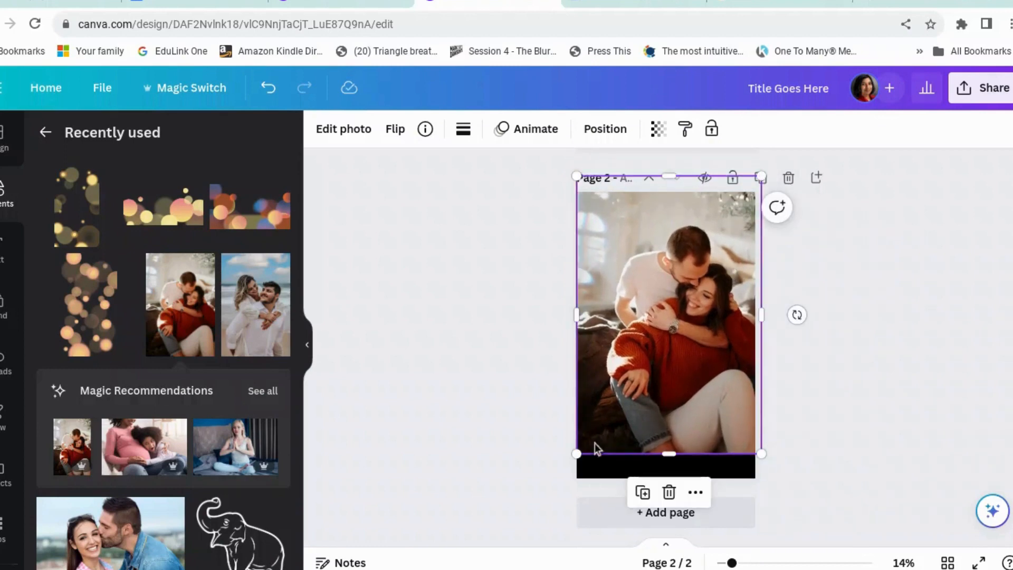
left_click_drag(578, 452, 559, 477)
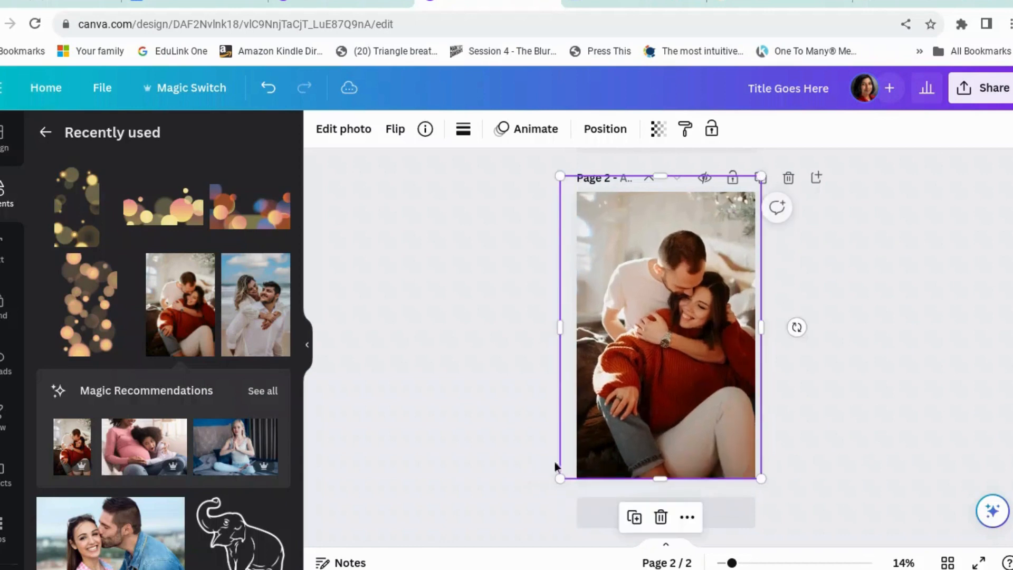
mouse_move(654, 426)
left_mouse_down()
mouse_move(662, 405)
mouse_move(655, 423)
left_mouse_up()
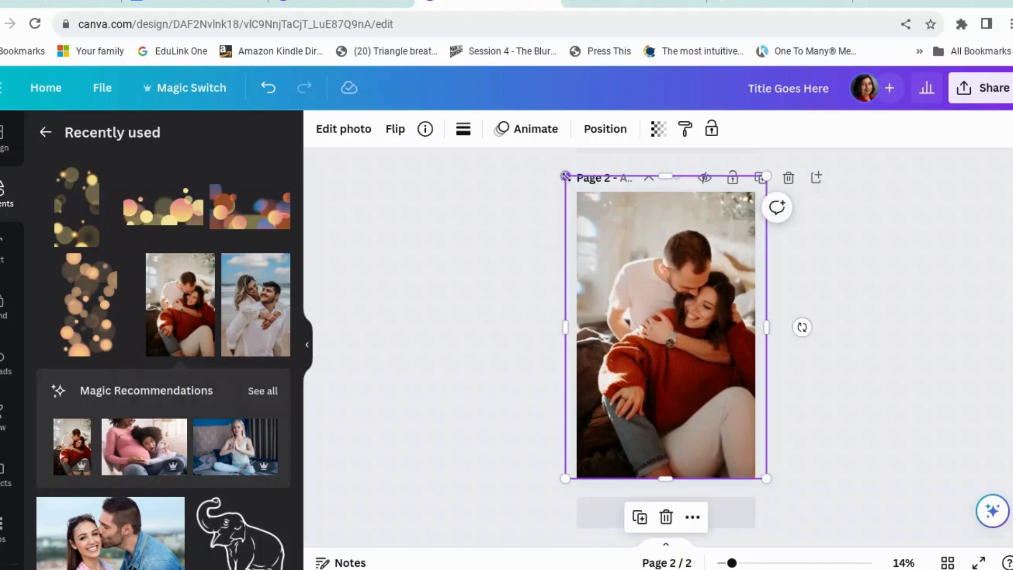
left_click_drag(566, 176, 572, 187)
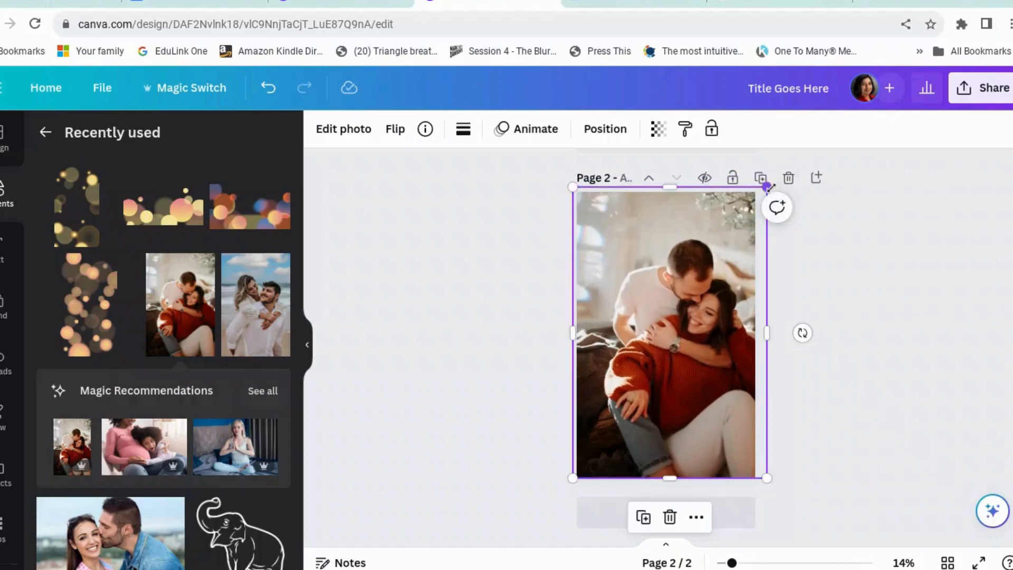
left_click_drag(767, 188, 764, 192)
left_click_drag(710, 275, 706, 265)
left_click(911, 297)
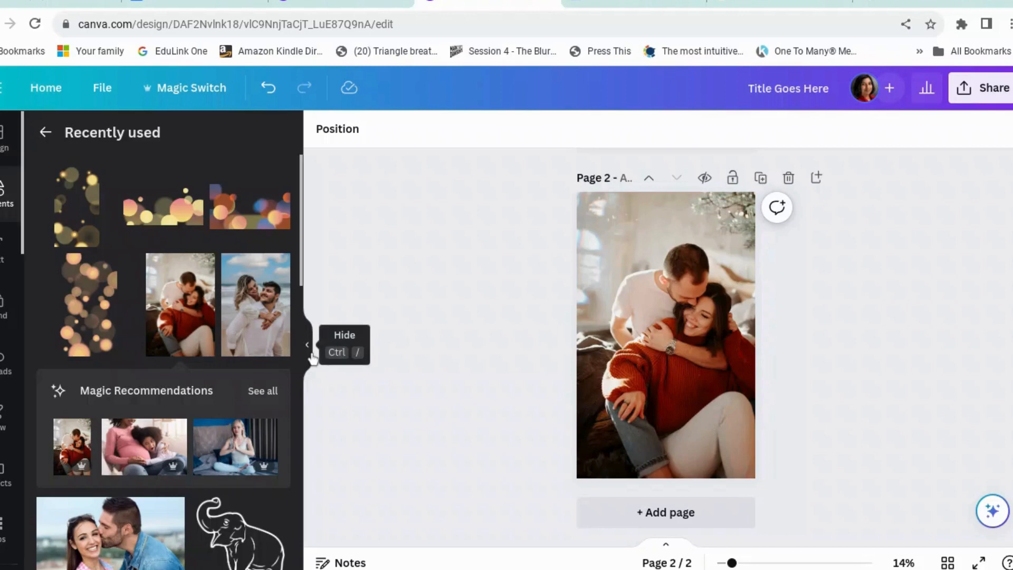
Search the elements for blur and browse the full set of matching graphics
left_click(45, 132)
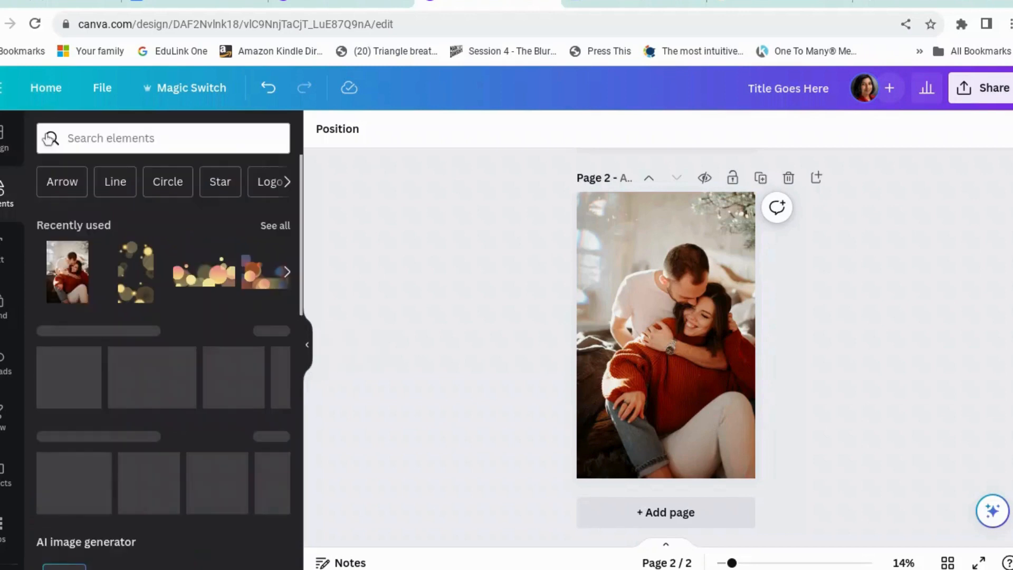
left_click(140, 148)
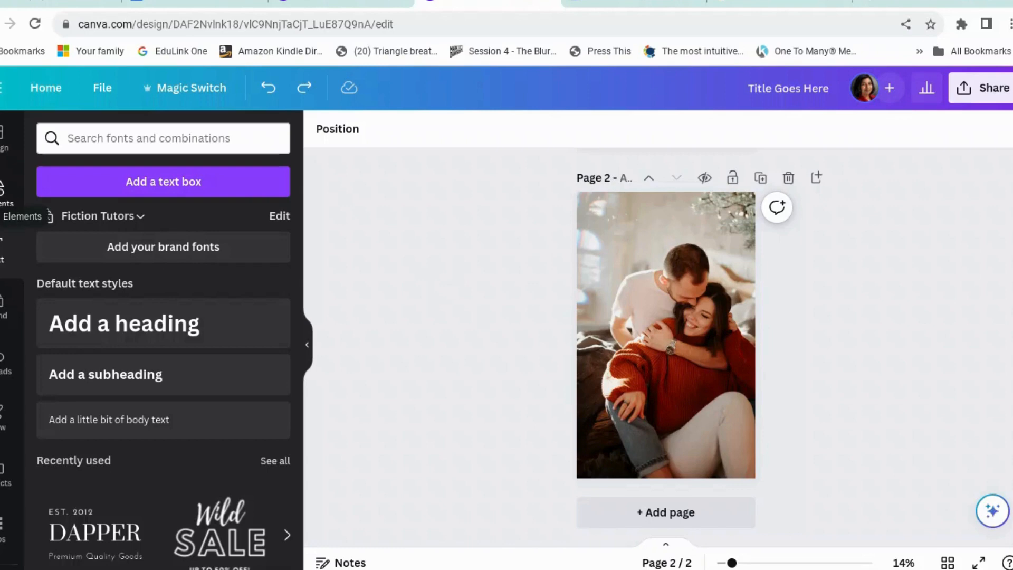
left_click(5, 195)
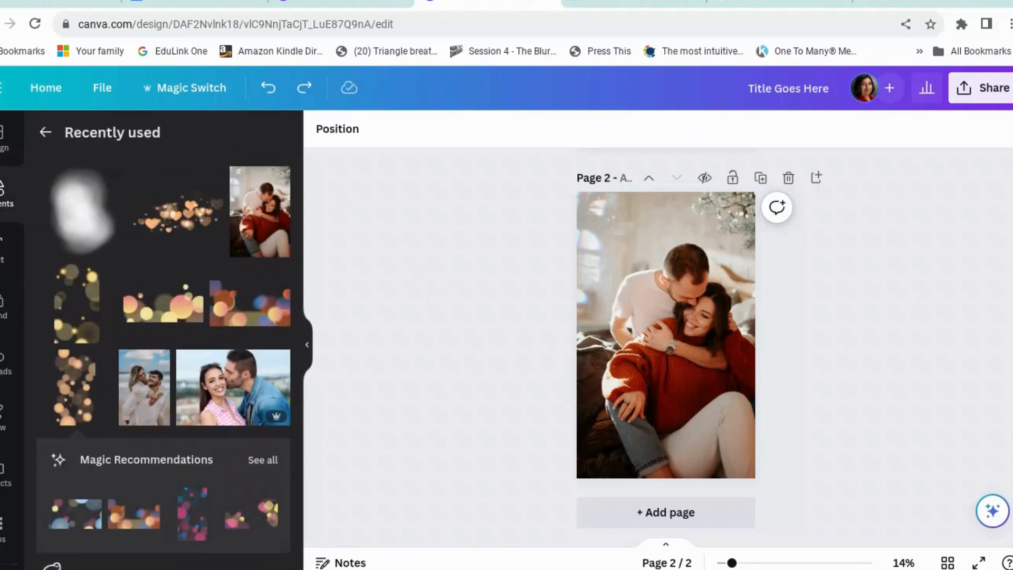
left_click(46, 132)
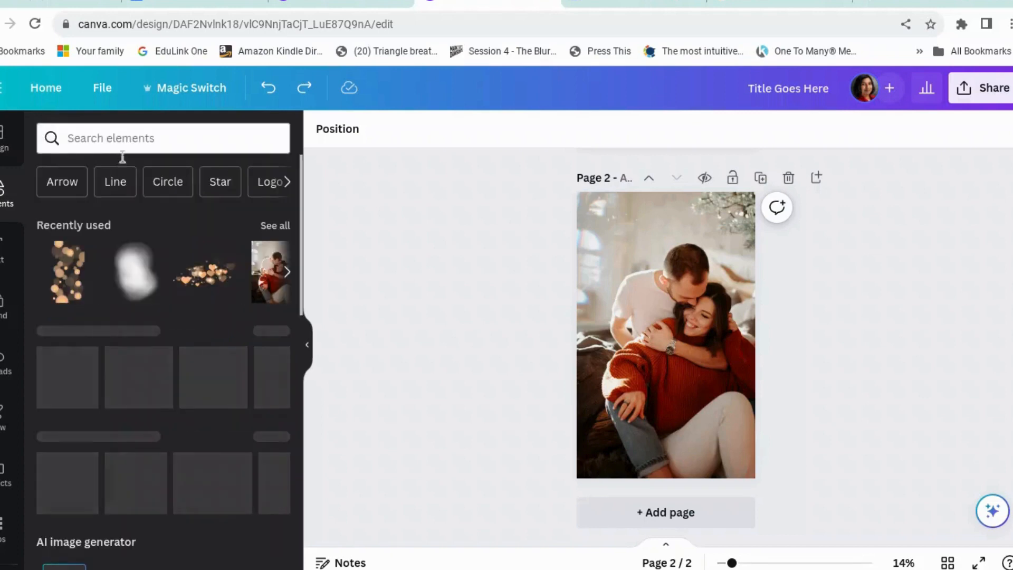
left_click(122, 150)
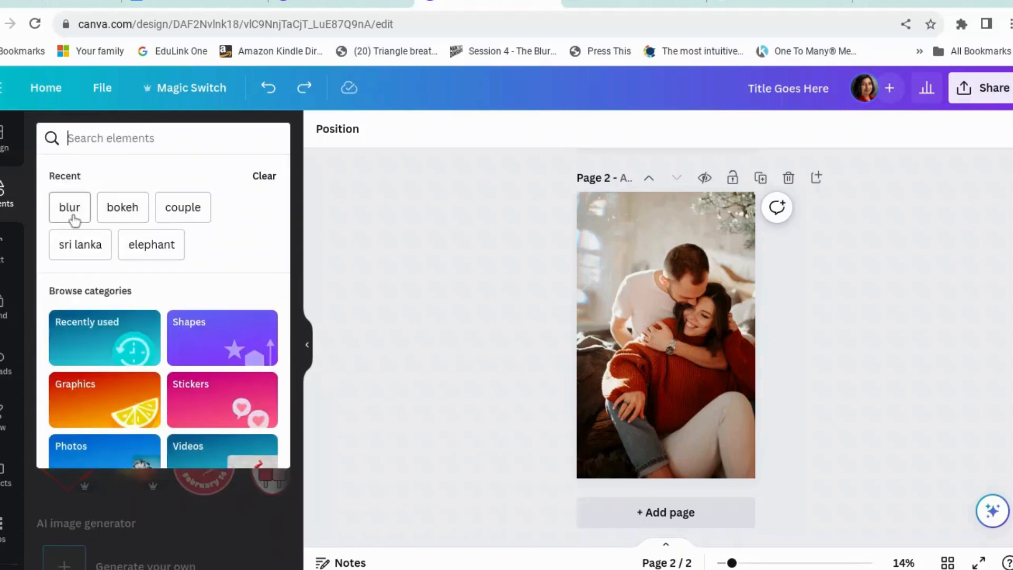
left_click(69, 207)
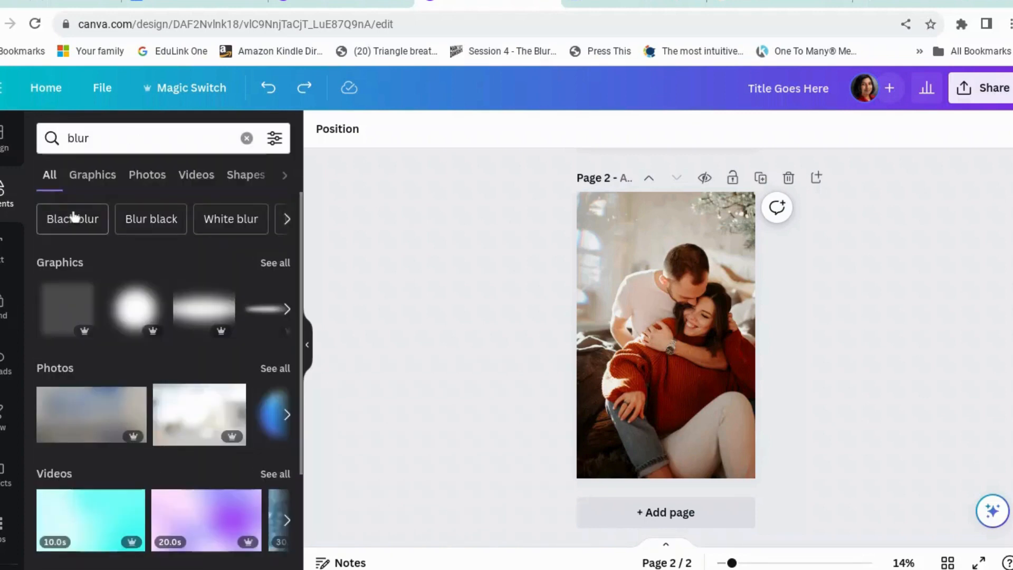
left_click(274, 262)
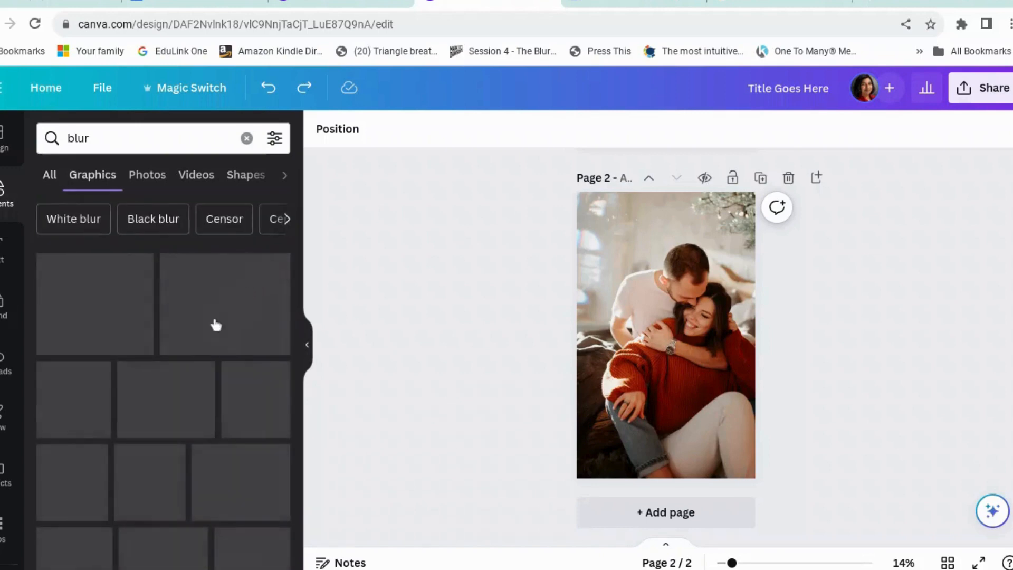
scroll(87, 502, "down", 1)
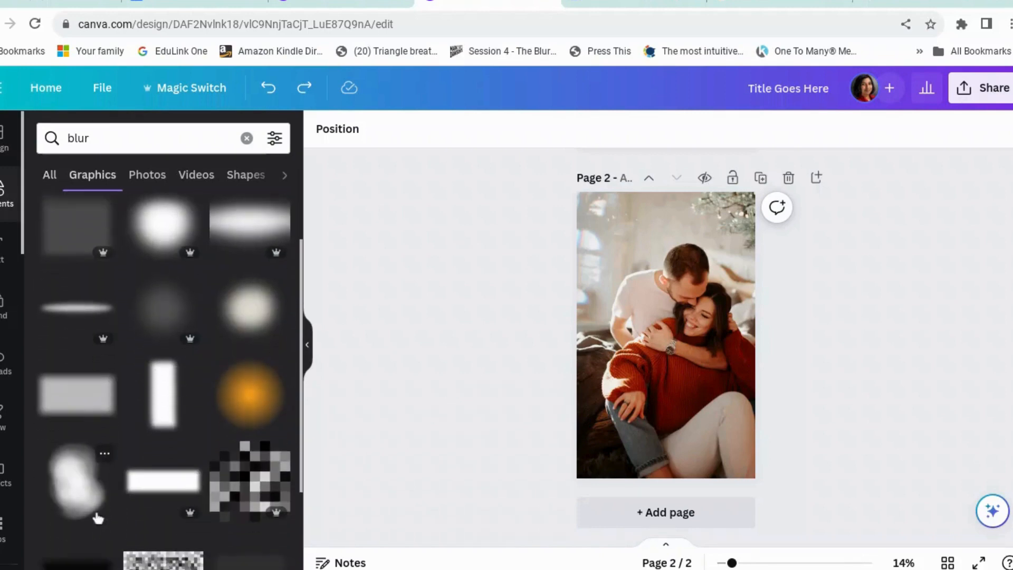
Add the white cloud-shaped blur graphic, rotate it about a quarter turn, and place it over the photo's lower-left corner
left_click(81, 483)
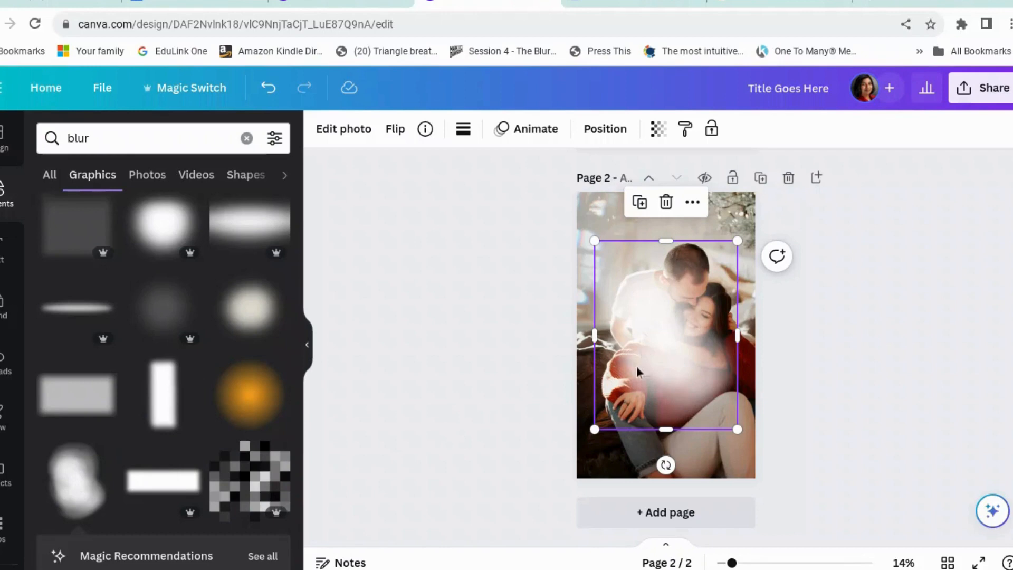
left_click_drag(666, 465, 771, 342)
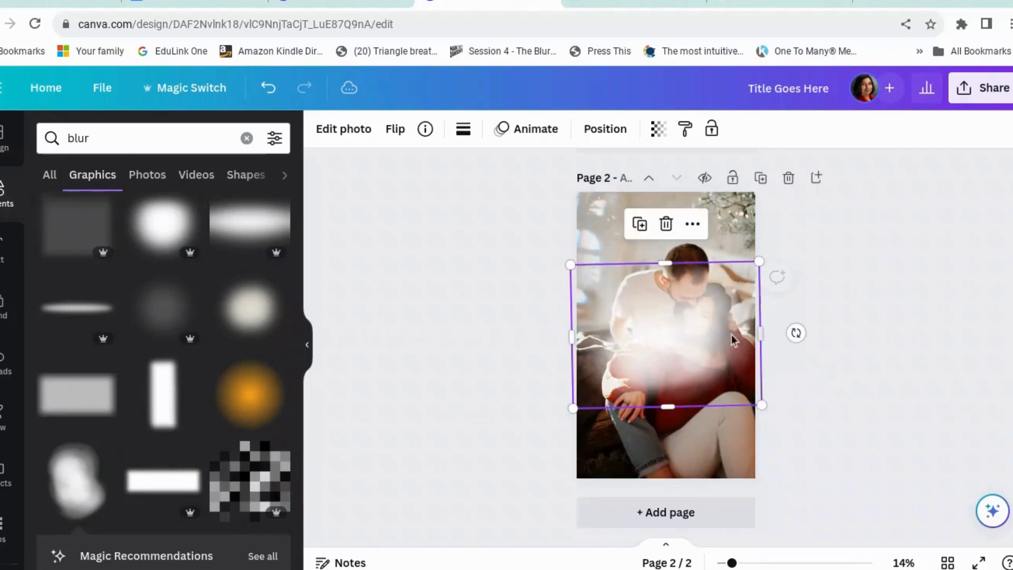
left_click_drag(703, 335, 658, 462)
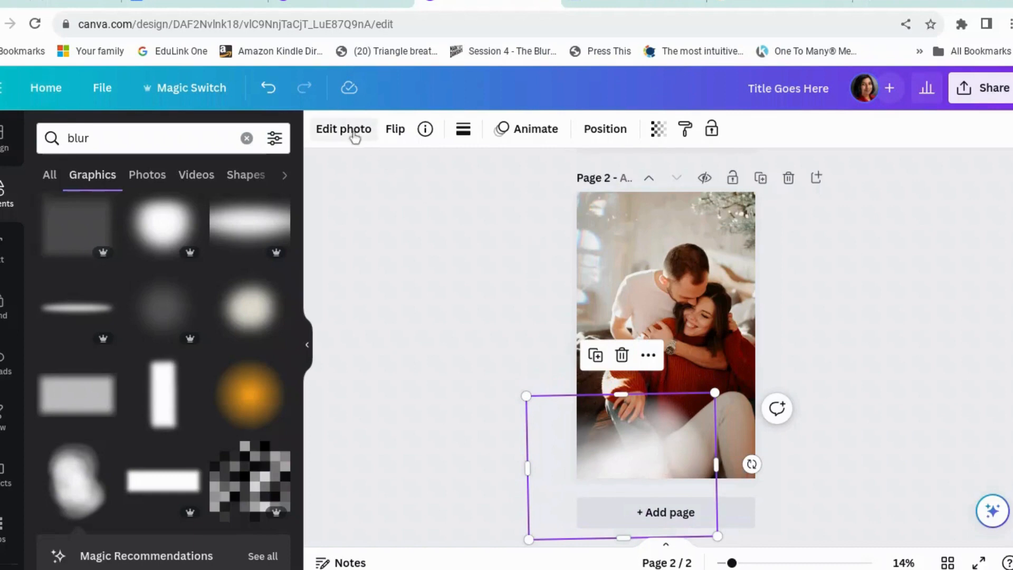
Apply the Cherry duotone effect to the blur graphic
left_click(352, 132)
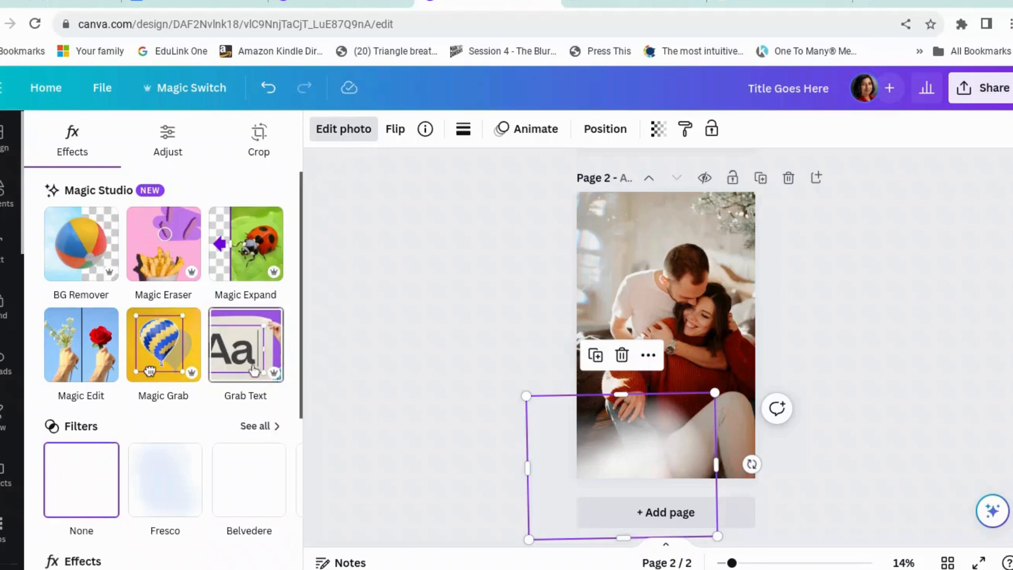
scroll(254, 372, "down", 2)
scroll(254, 371, "down", 1)
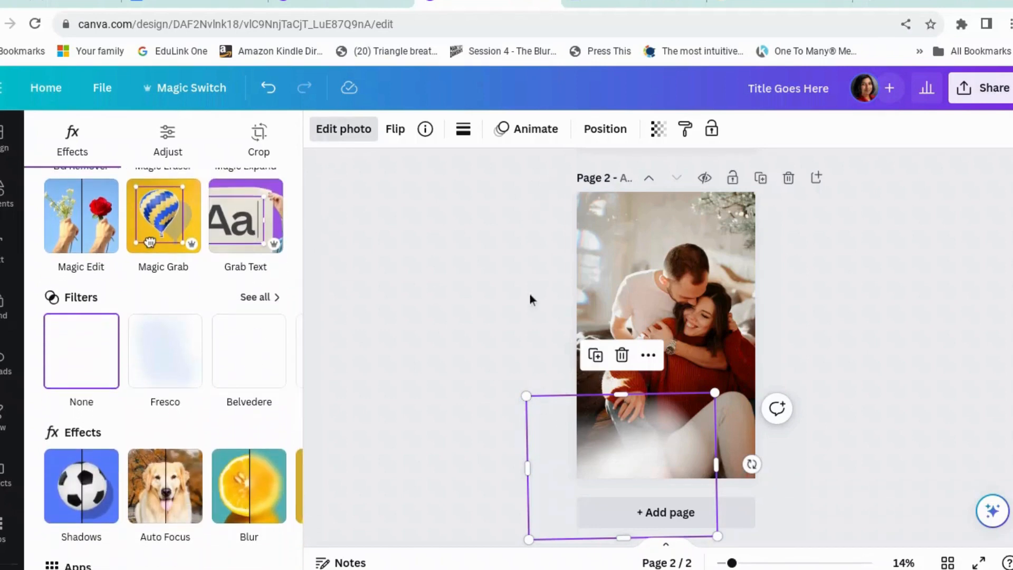
scroll(248, 359, "up", 2)
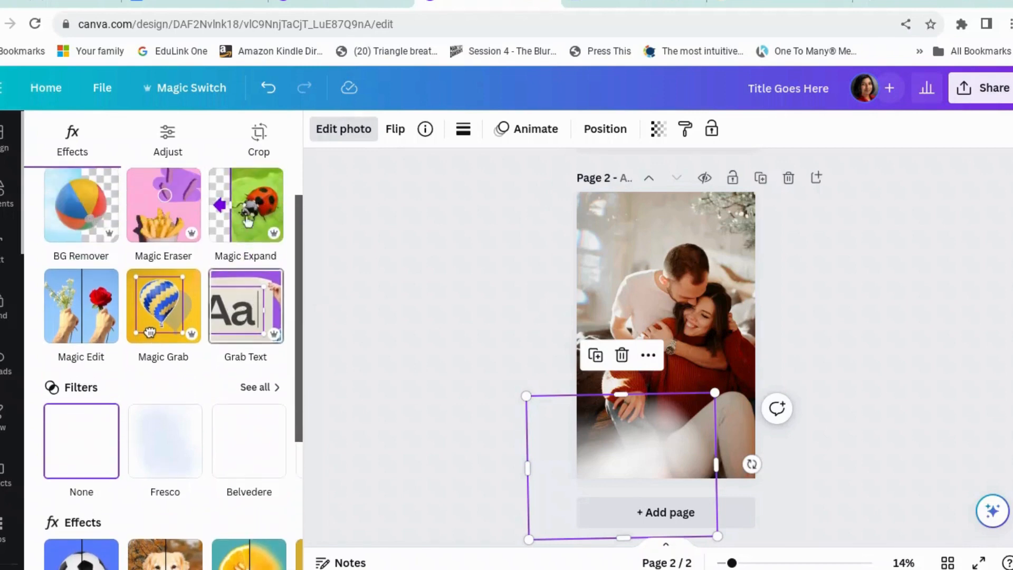
scroll(261, 365, "down", 3)
scroll(266, 368, "down", 1)
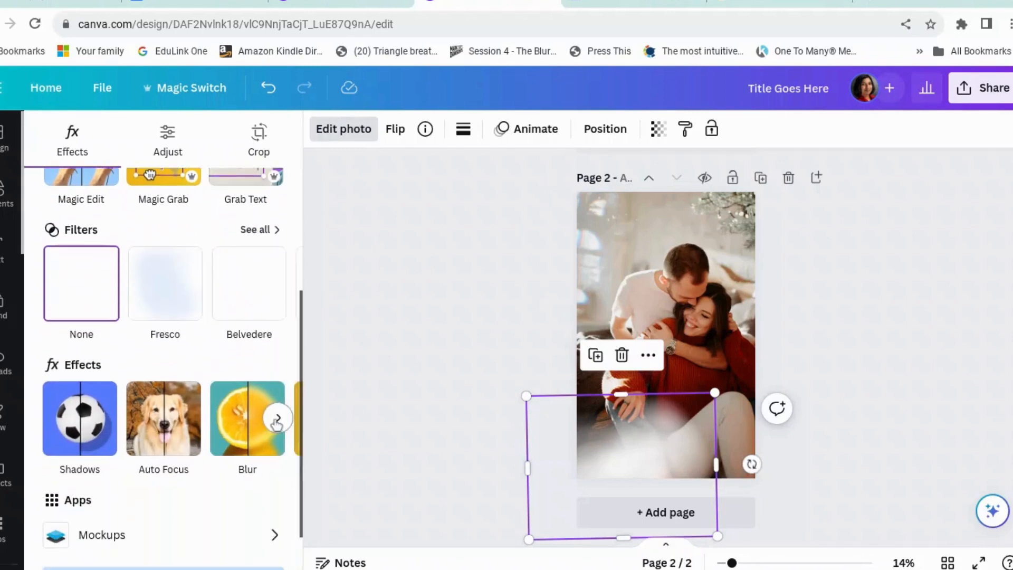
scroll(249, 423, "right", 2)
left_click(246, 422)
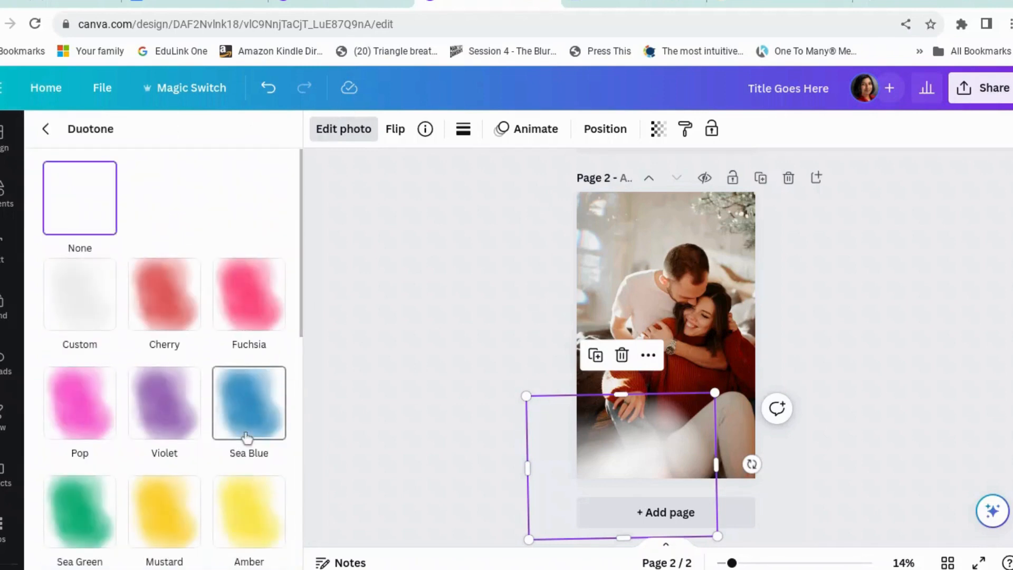
left_click(173, 325)
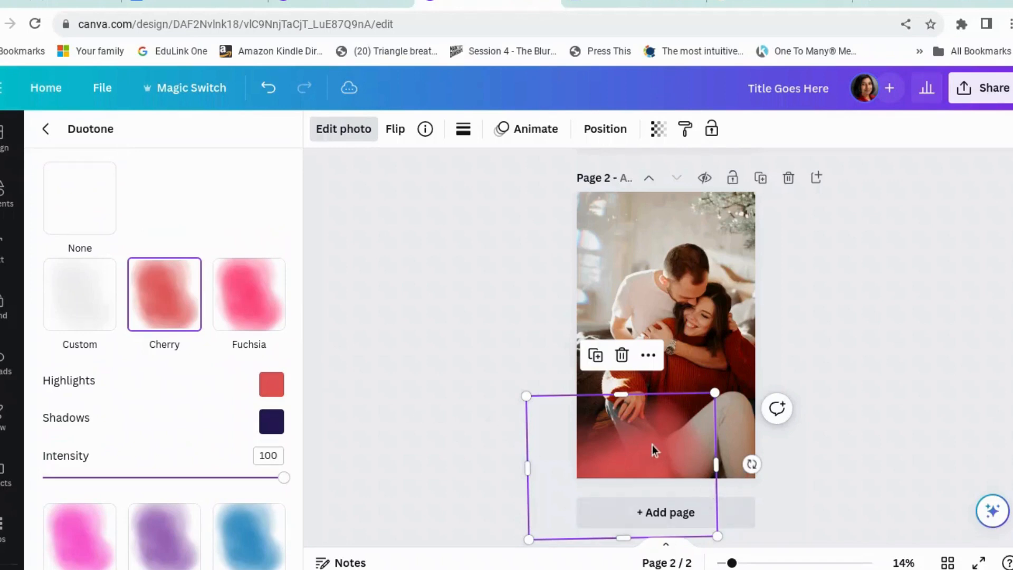
Move the couple photo up to expose a strip of page below it, and set the page background to the photo's dark red
left_click(705, 375)
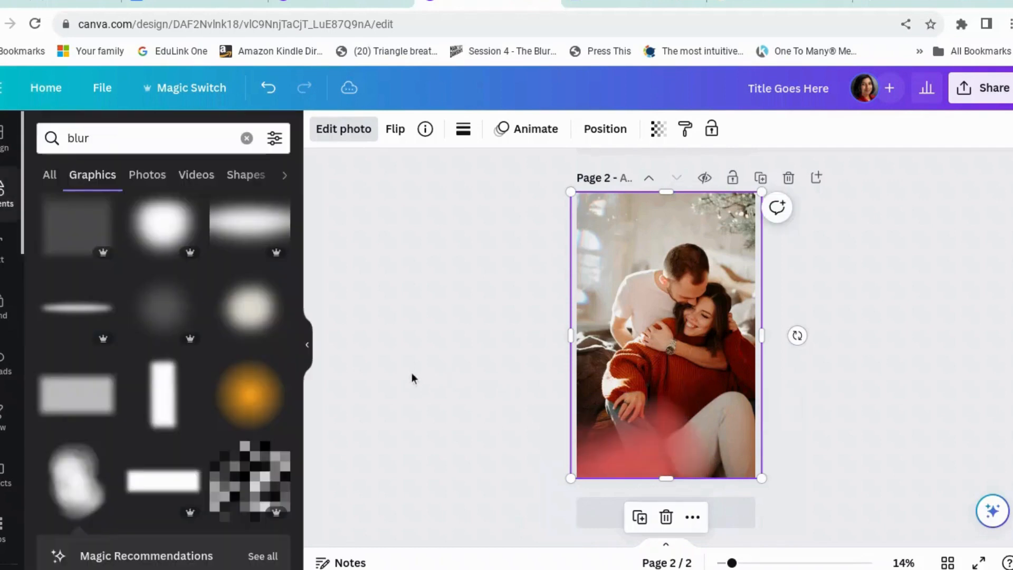
left_click_drag(661, 336, 663, 311)
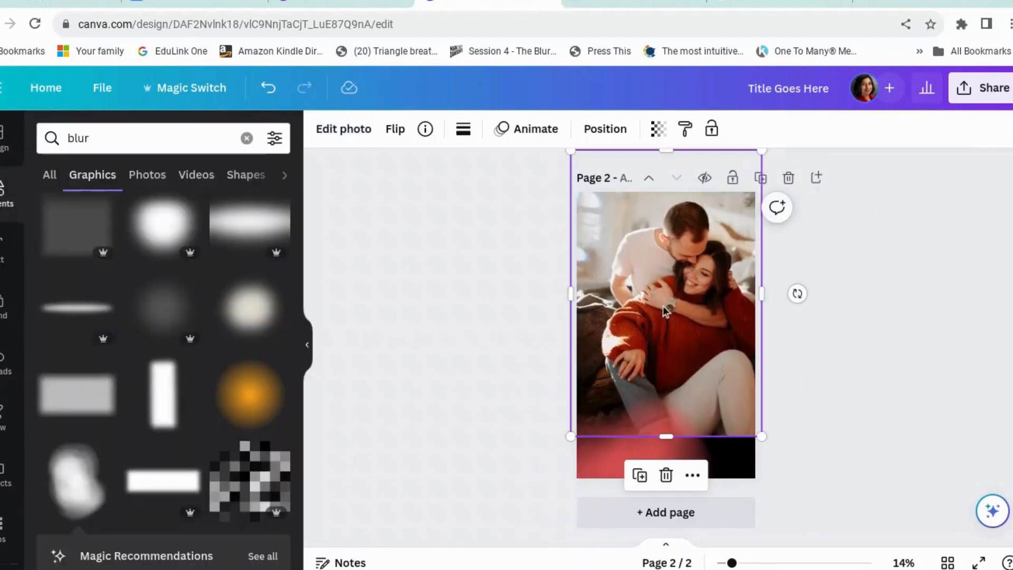
left_click(746, 475)
left_click(318, 127)
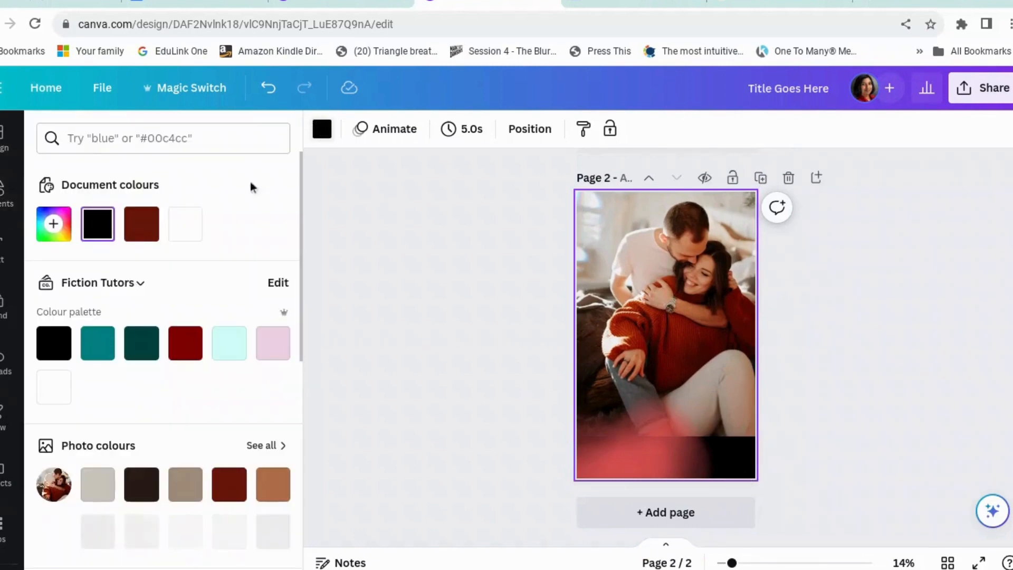
scroll(87, 250, "down", 1)
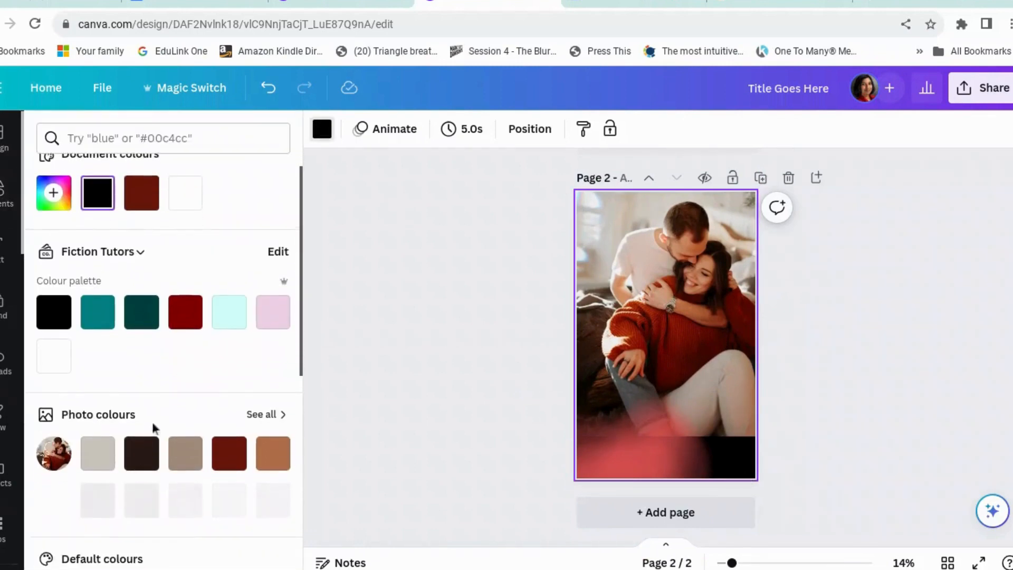
left_click(229, 453)
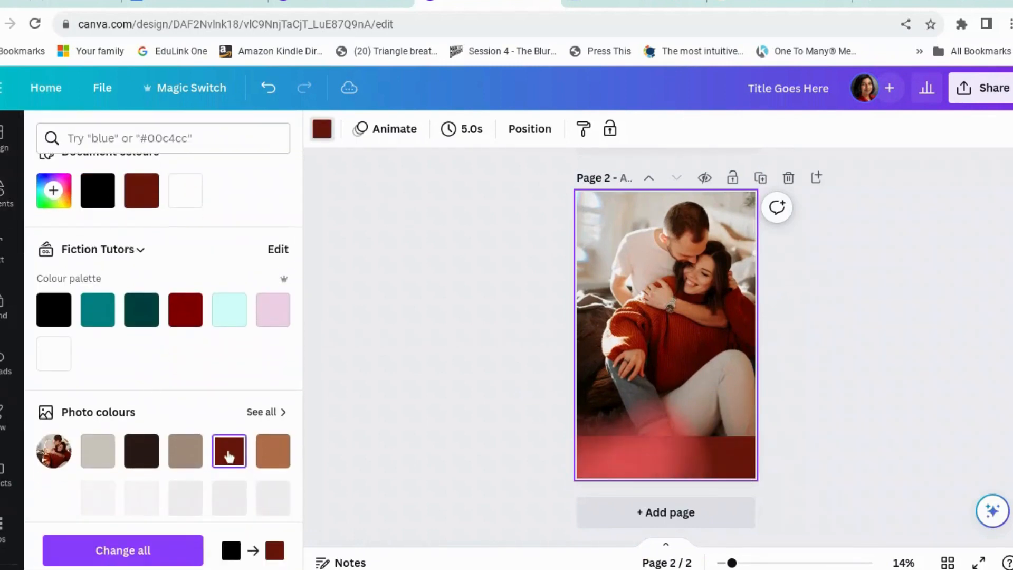
Copy the hex code #67170A of the dark red page background from the document colours
left_click(145, 194)
left_click(141, 191)
key("ctrl+c")
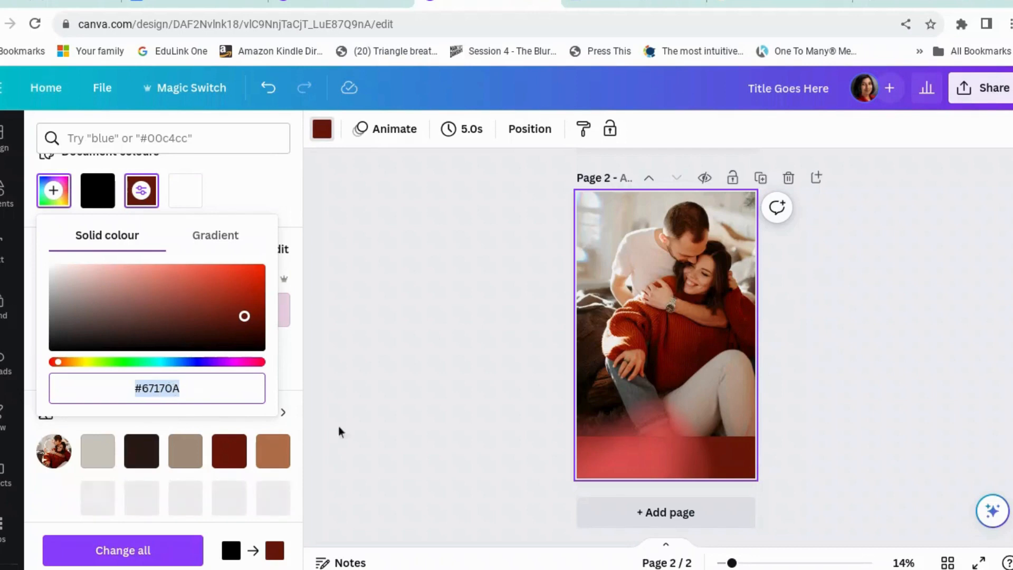
left_click(384, 423)
Set the Shadows colour of the blur graphic's Cherry duotone to the copied #67170A
left_click(617, 464)
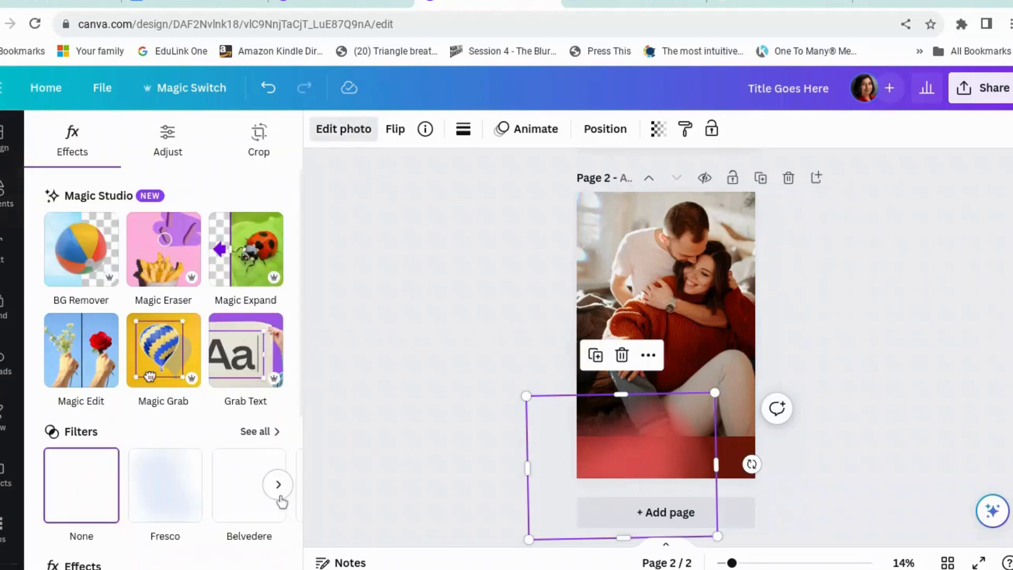
scroll(264, 475, "down", 4)
left_click(247, 409)
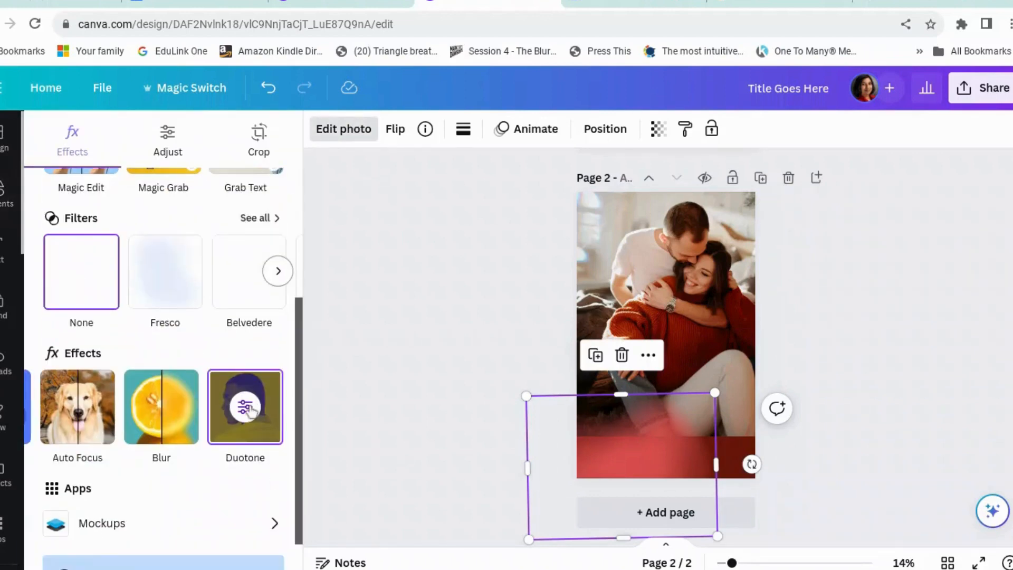
left_click(246, 407)
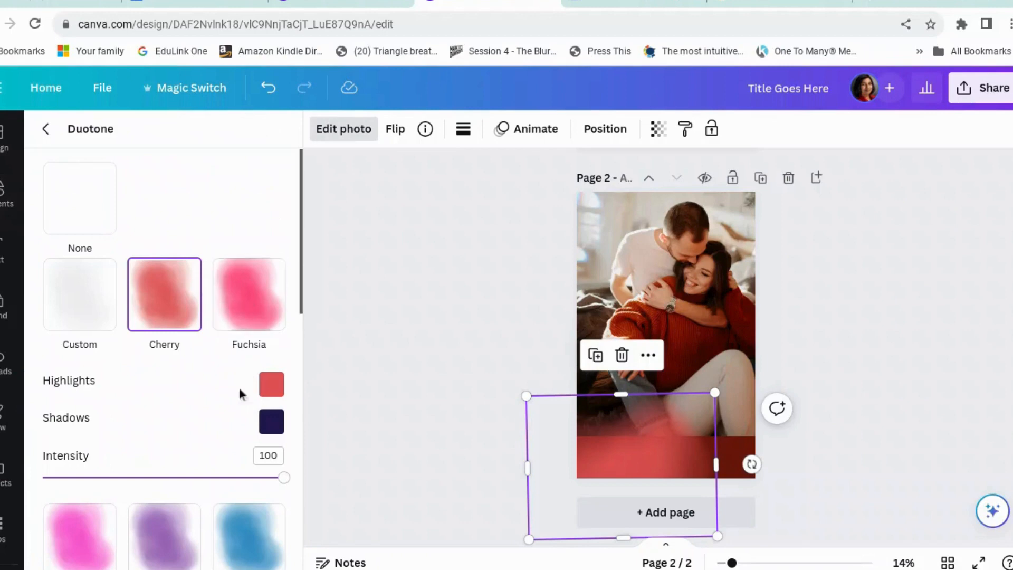
left_click(272, 421)
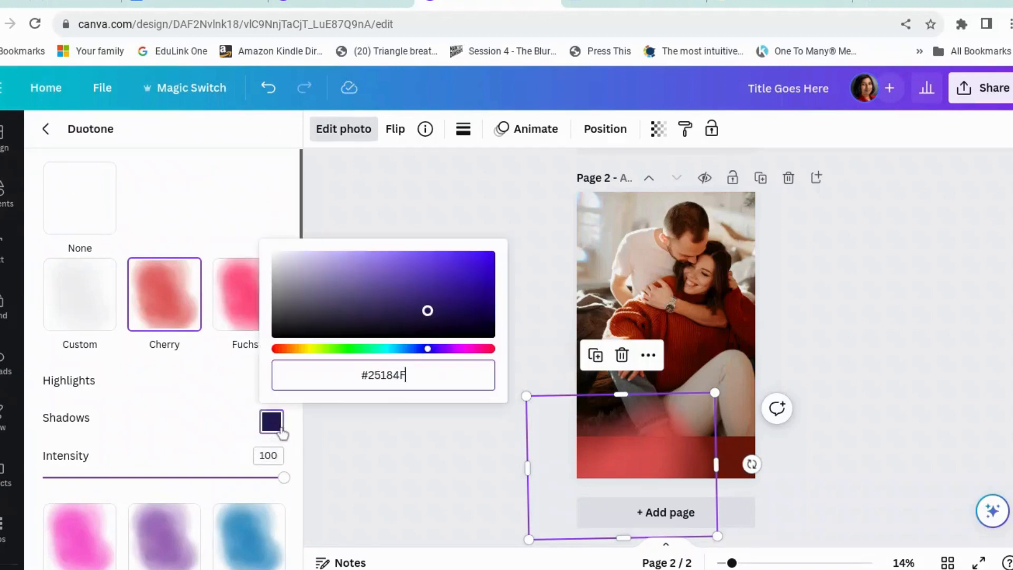
key("ctrl+v")
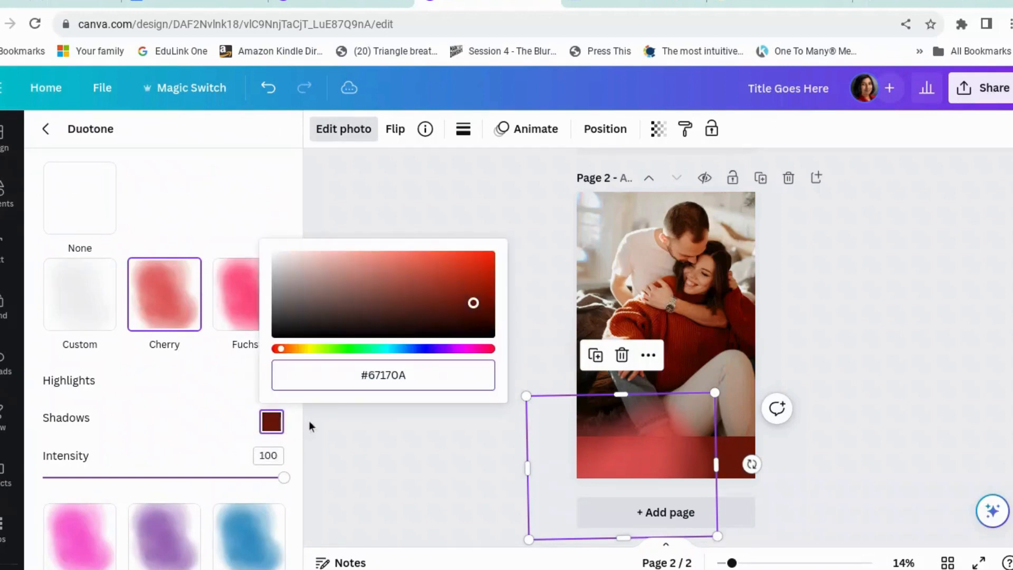
left_click(230, 434)
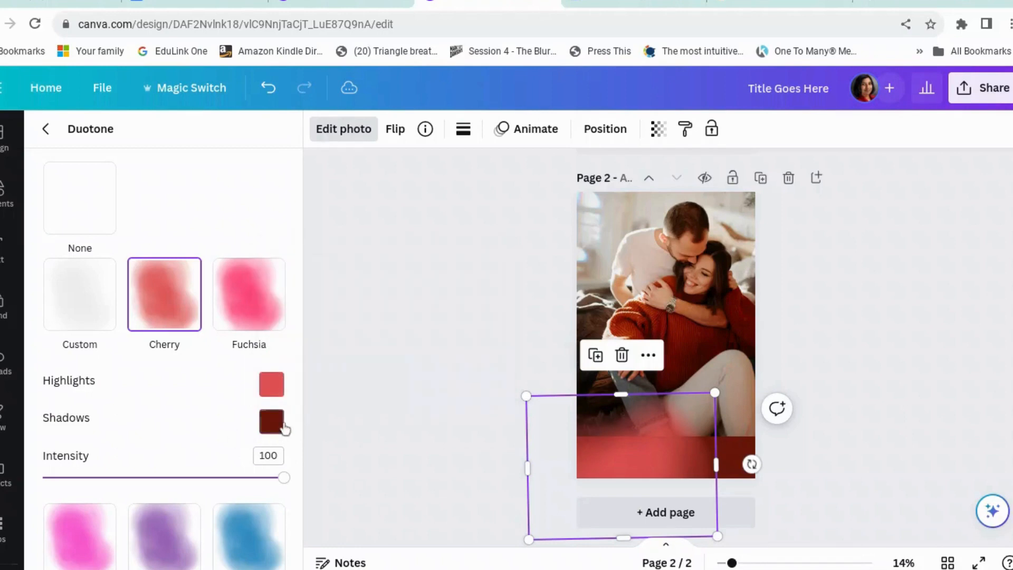
left_click(268, 88)
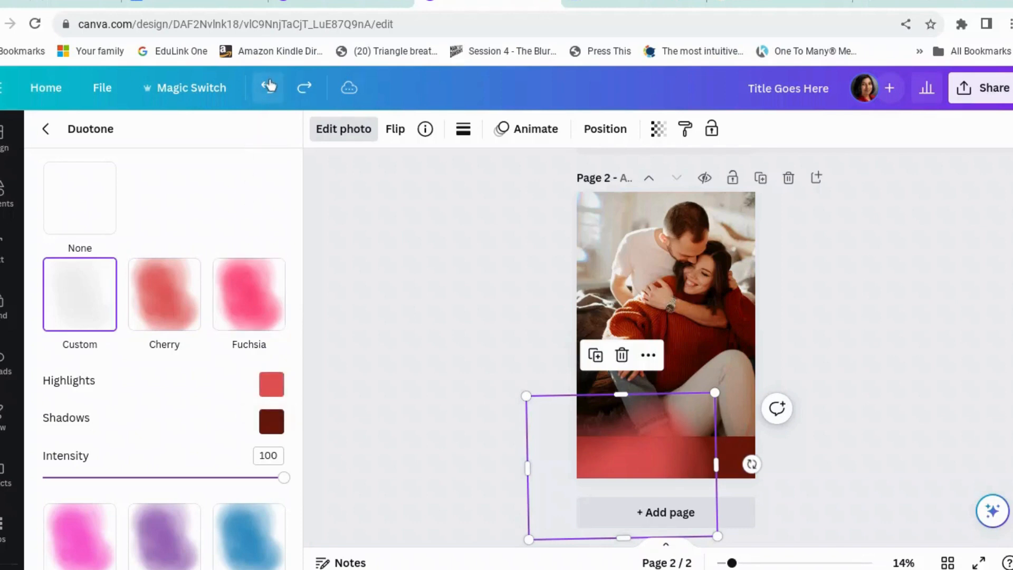
Set the duotone's Highlights colour to #67170A as well
left_click(272, 384)
key("ctrl+v")
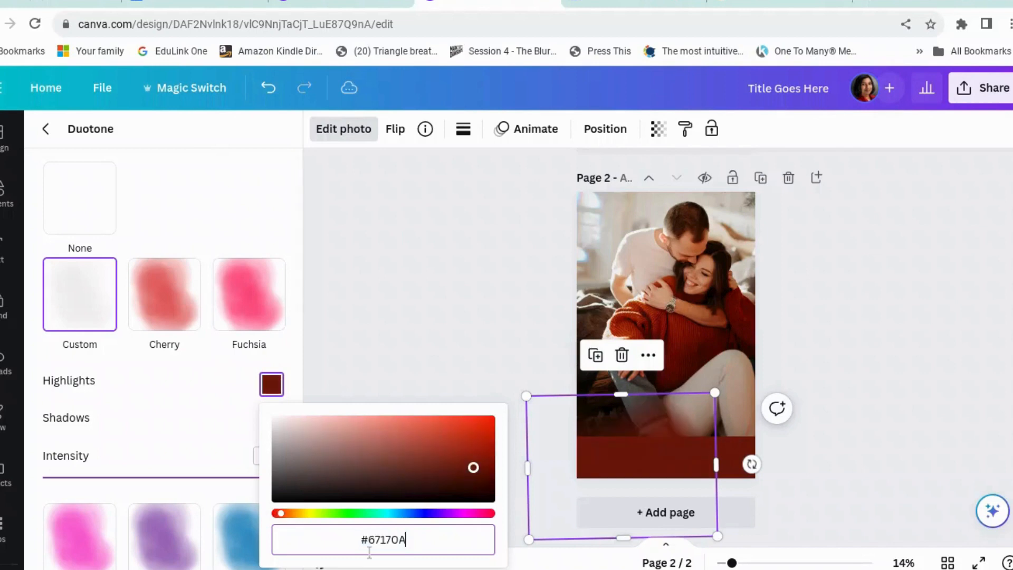
left_click(439, 331)
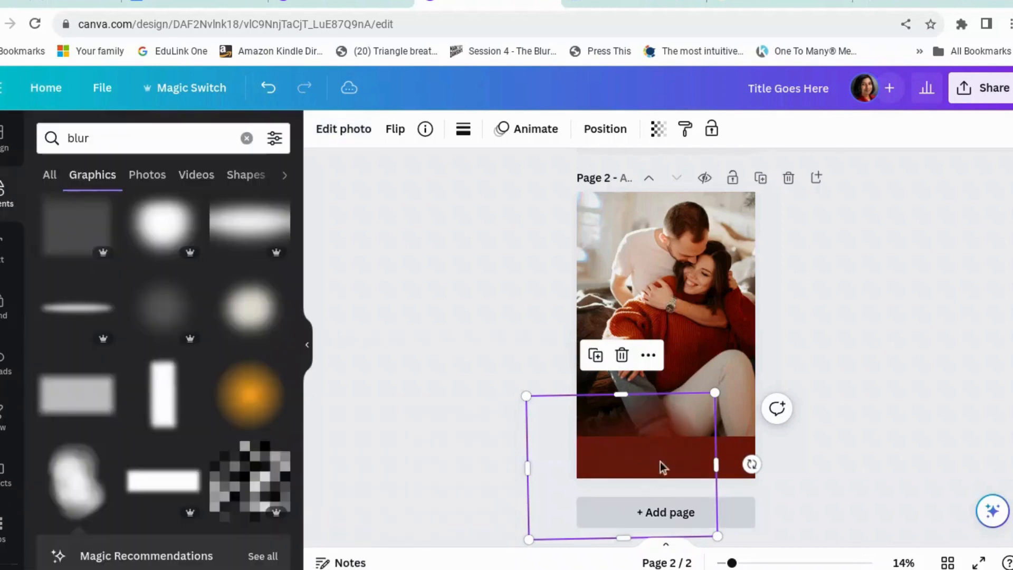
Shift the blur graphic closer to the lower-left corner and move the couple photo back down to cover the whole page
left_click_drag(671, 459, 645, 448)
left_click_drag(722, 302, 721, 339)
left_click_drag(724, 339, 723, 339)
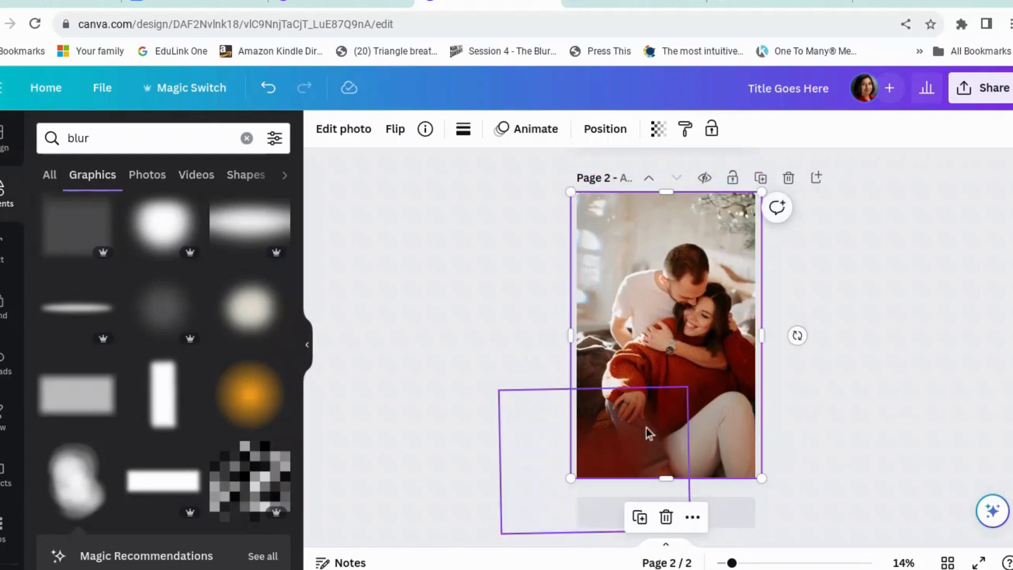
left_click_drag(617, 448, 604, 446)
left_click(847, 448)
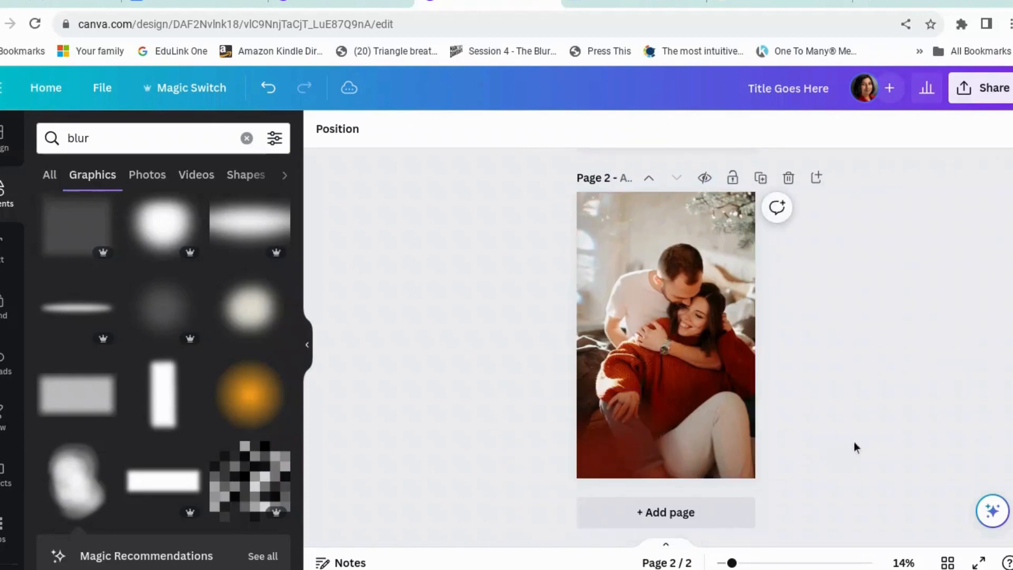
Duplicate the dark red blur graphic three times
left_click(581, 464)
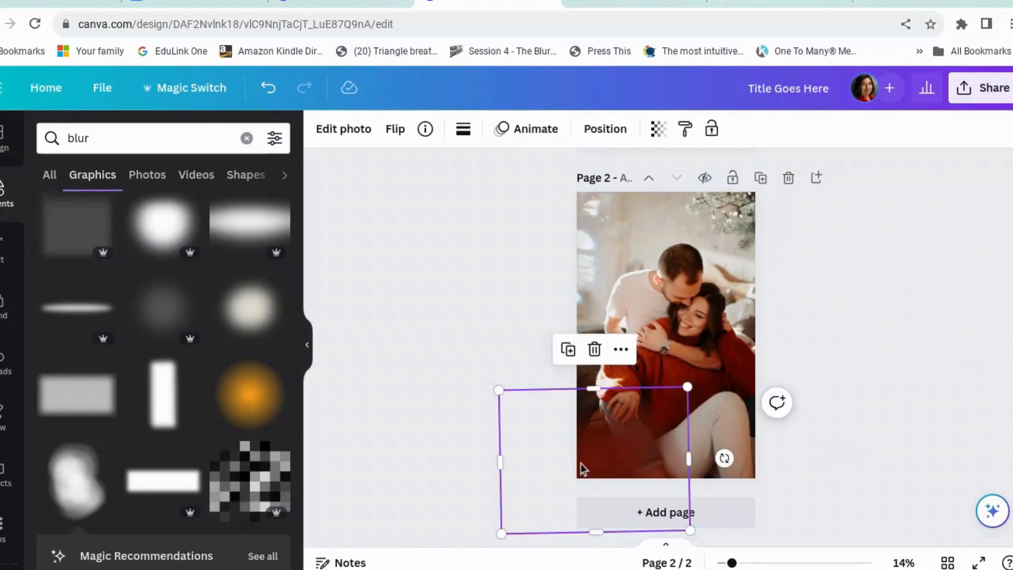
left_click(573, 351)
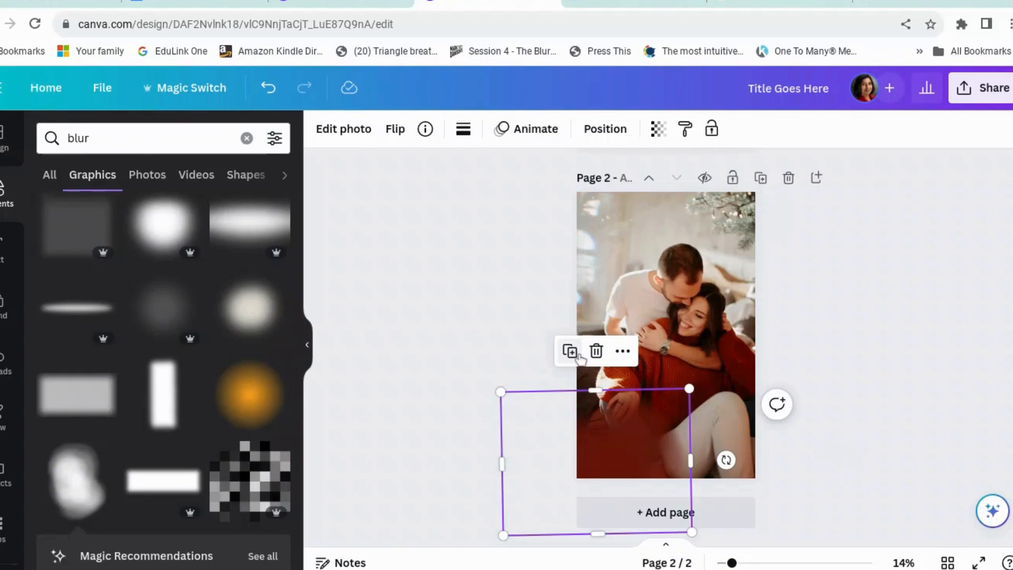
left_click(577, 352)
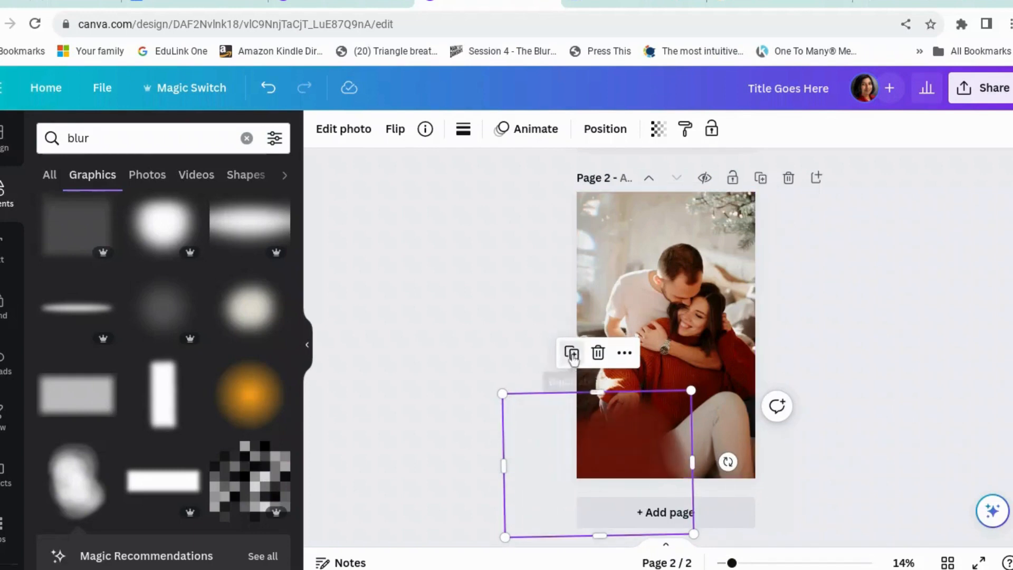
left_click(573, 353)
Place a blur copy over the photo's lower-right corner, rotate it about half a turn, and raise it slightly over the woman's legs
left_click_drag(657, 457, 759, 462)
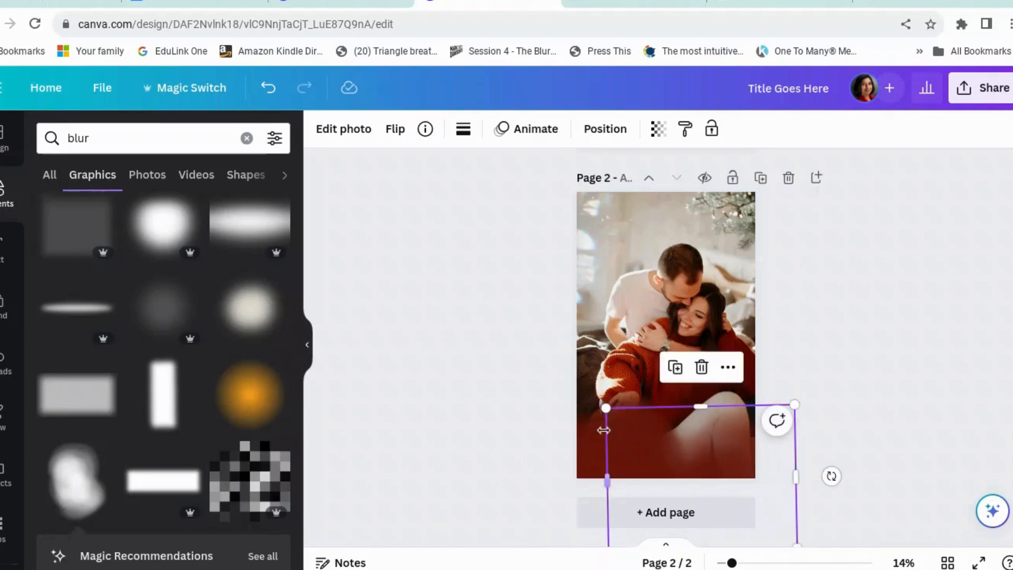
scroll(791, 438, "down", 1)
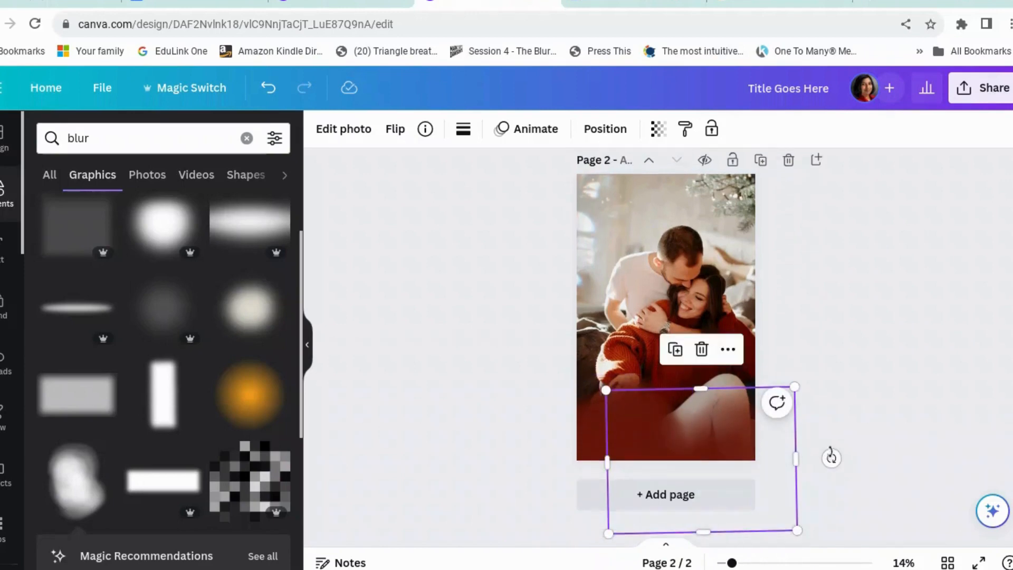
left_click_drag(832, 454, 650, 460)
left_click_drag(629, 425, 654, 413)
mouse_move(593, 430)
left_mouse_down()
mouse_move(648, 429)
mouse_move(577, 429)
left_mouse_up()
left_click(943, 423)
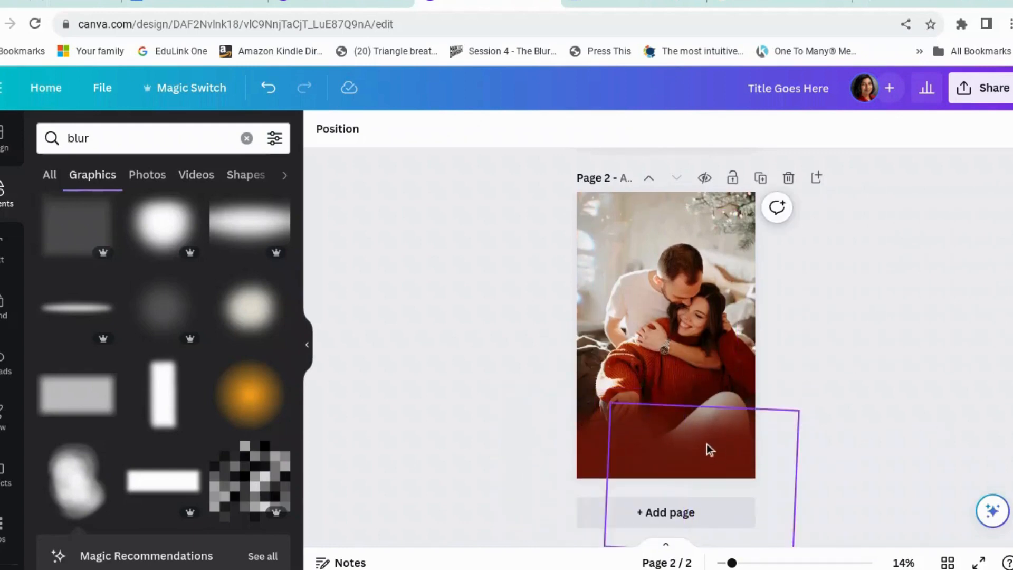
left_click_drag(708, 448, 715, 421)
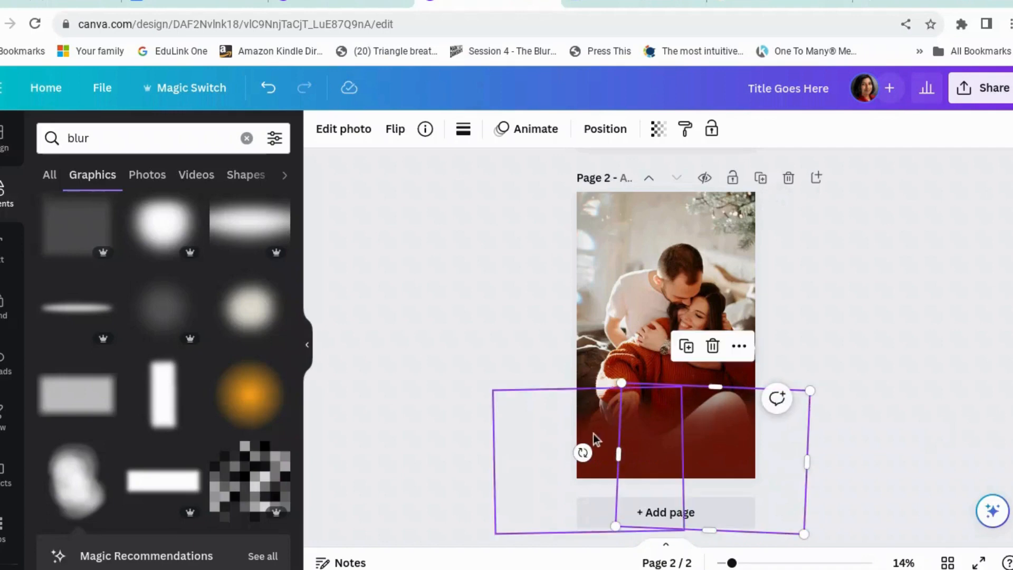
Move another blur copy towards the middle and slightly up so the fade spans the photo's lower part
left_click_drag(593, 434, 641, 428)
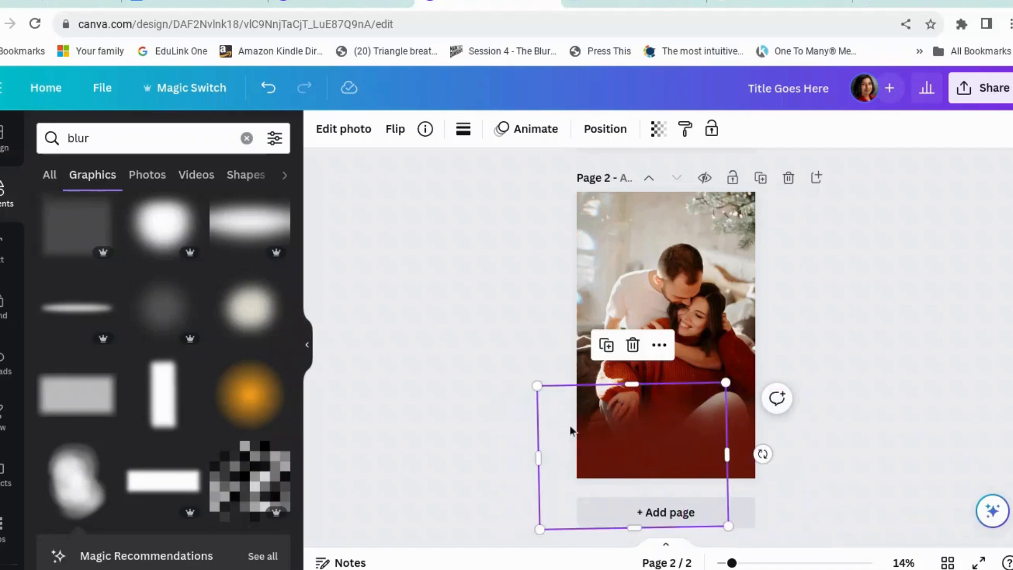
mouse_move(575, 428)
left_mouse_down()
mouse_move(566, 415)
mouse_move(552, 425)
mouse_move(576, 425)
left_mouse_up()
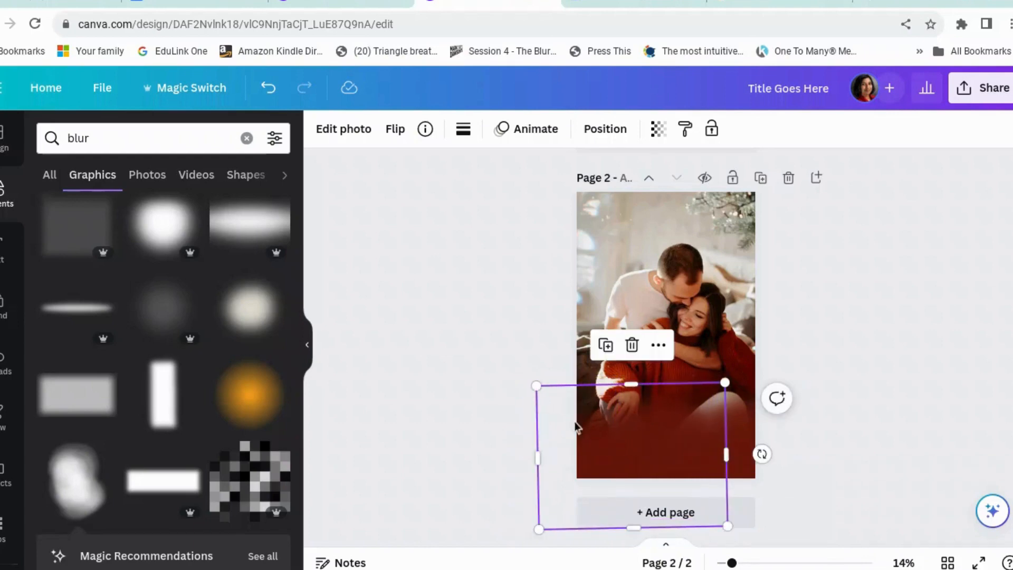
left_click(403, 139)
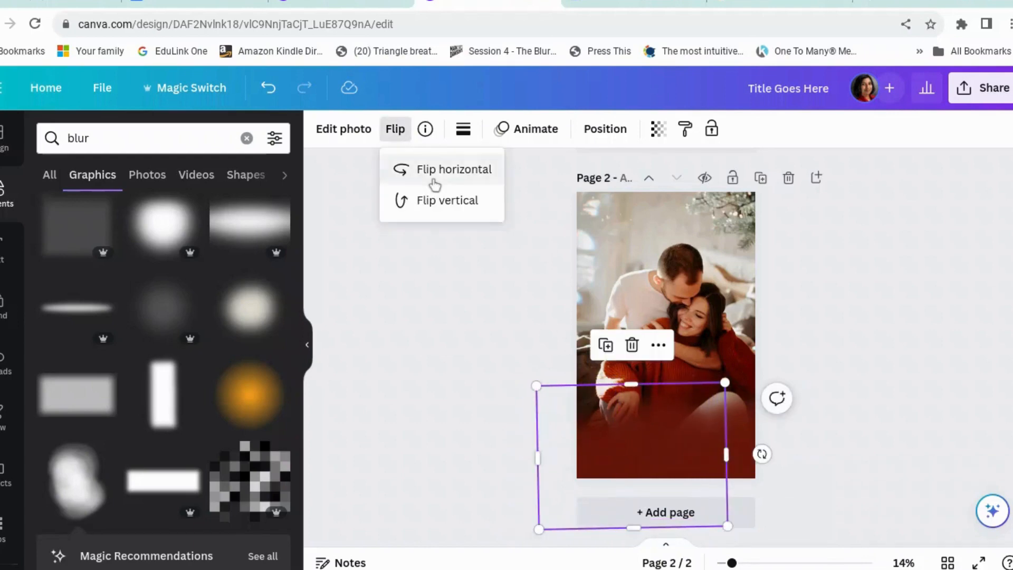
left_click(906, 465)
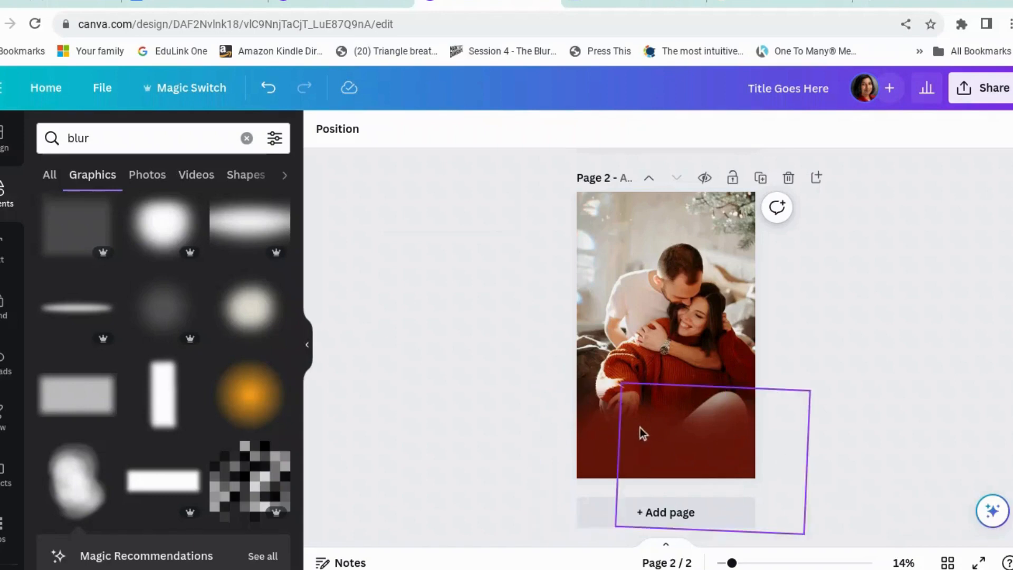
left_click_drag(637, 422, 592, 423)
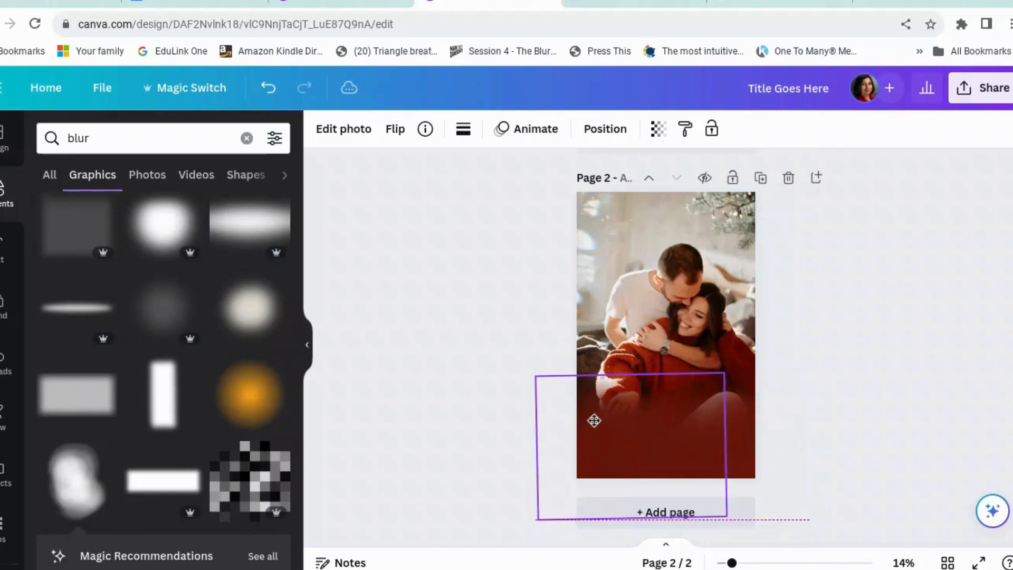
left_click(904, 397)
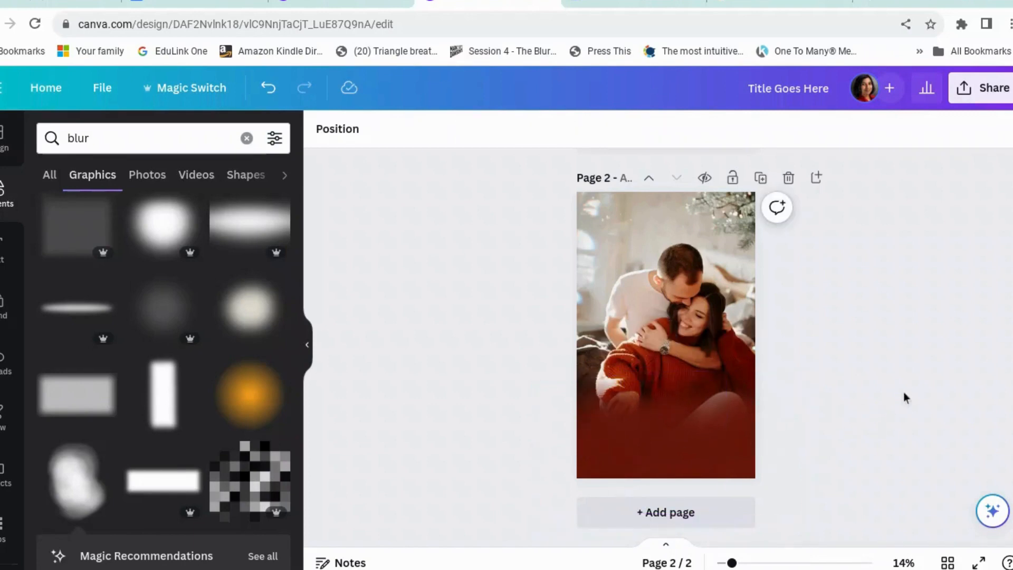
Search the element graphics for bokeh
left_click(74, 138)
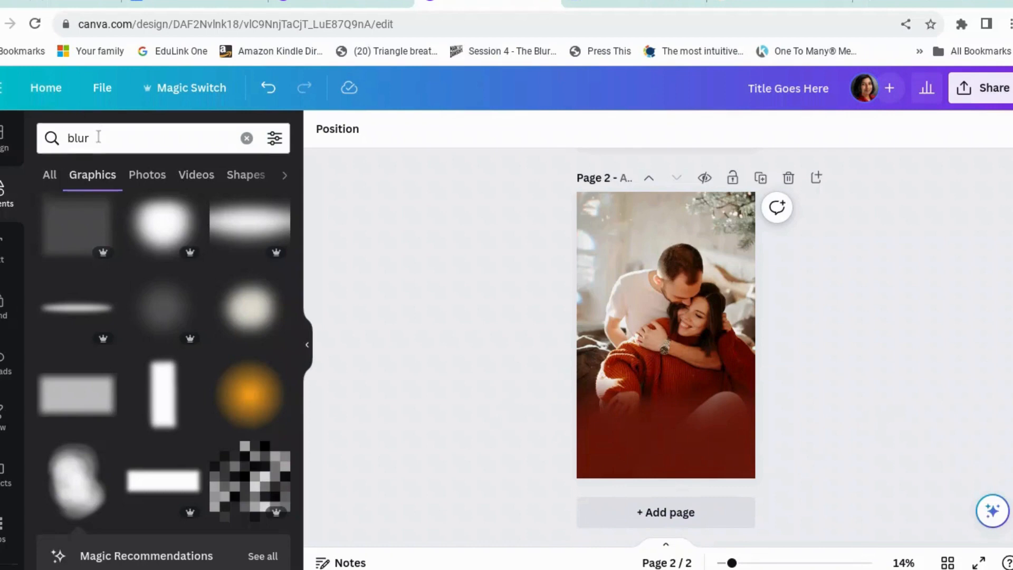
type("bokeh")
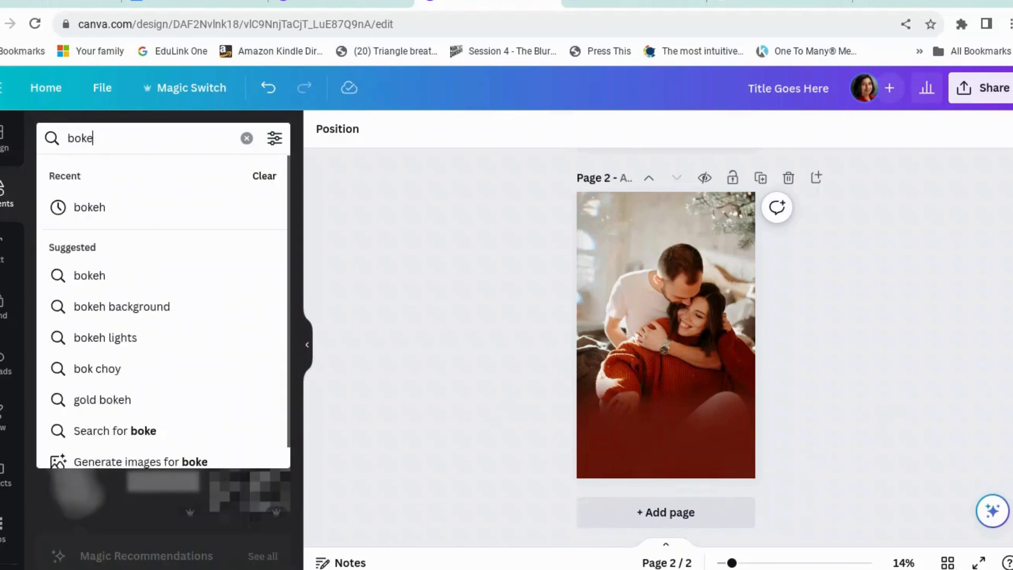
key("Return")
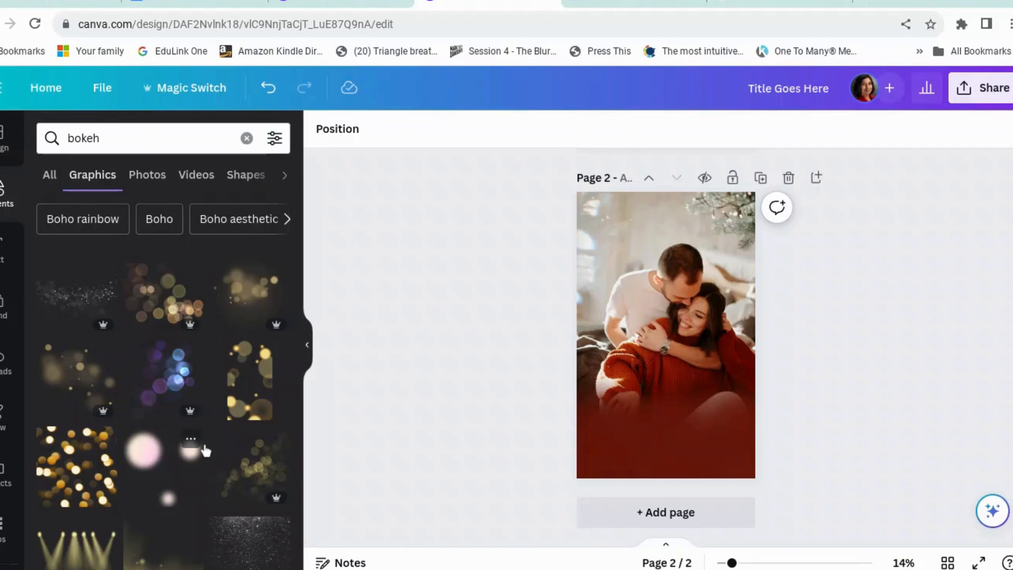
scroll(206, 451, "down", 1)
scroll(199, 446, "up", 1)
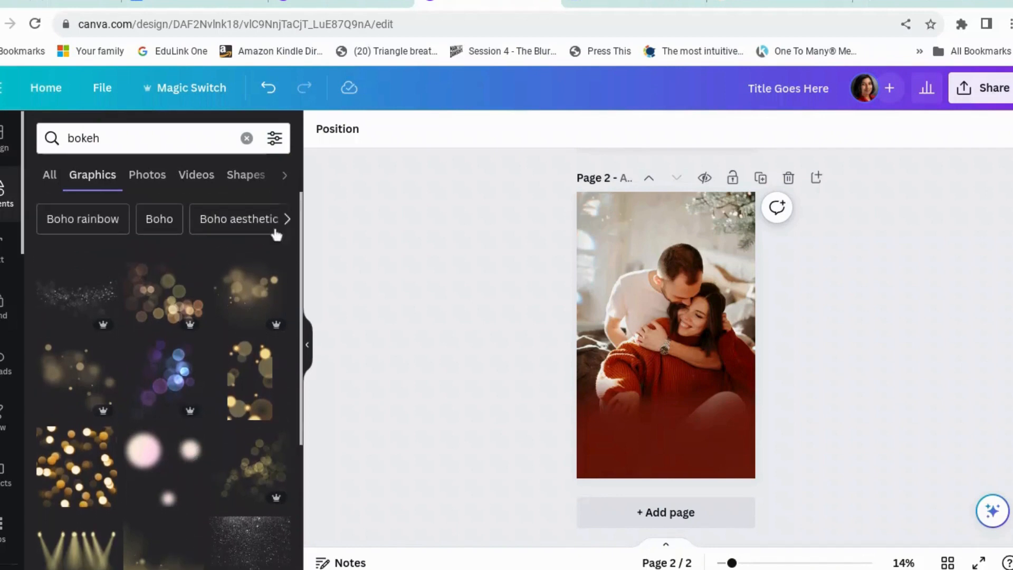
Filter the bokeh graphics by price to Free and browse the results
left_click(275, 147)
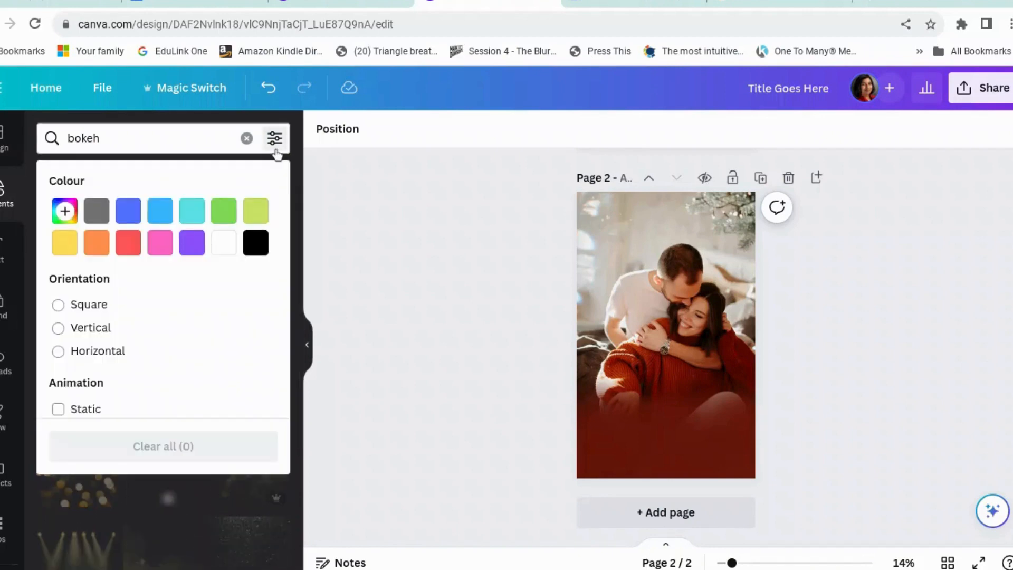
scroll(220, 388, "down", 2)
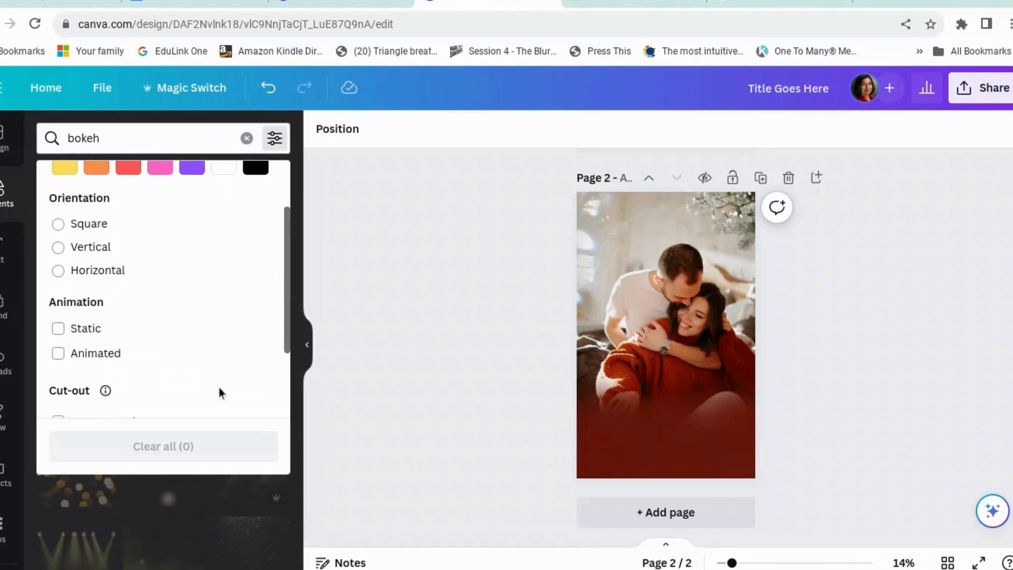
scroll(208, 396, "down", 3)
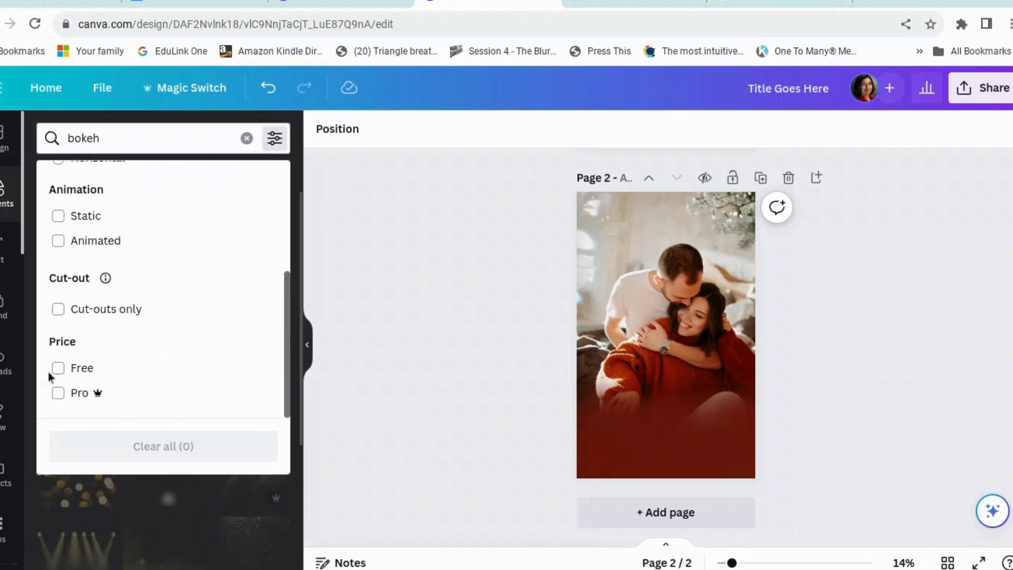
left_click(59, 370)
left_click(353, 380)
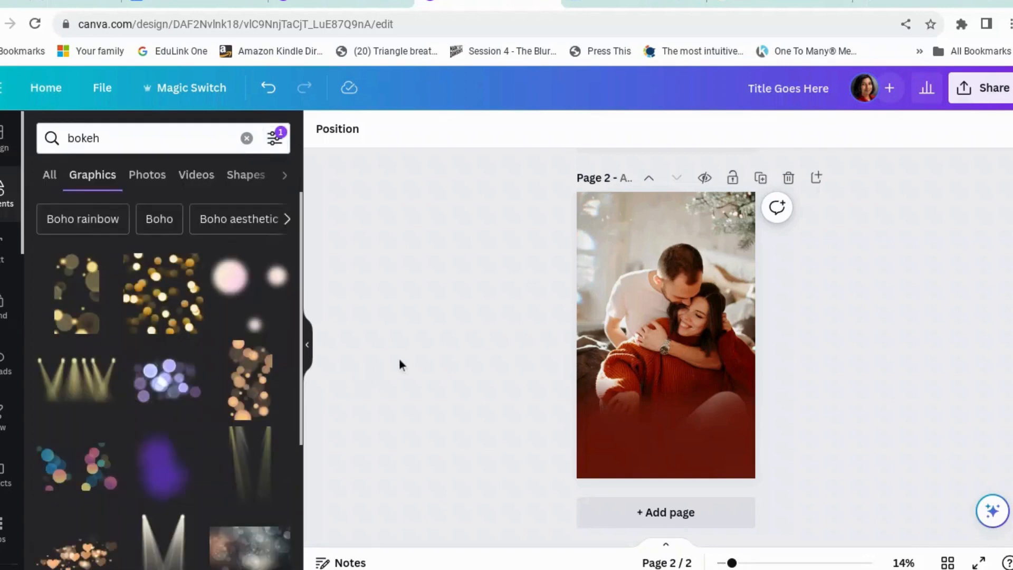
scroll(210, 407, "down", 6)
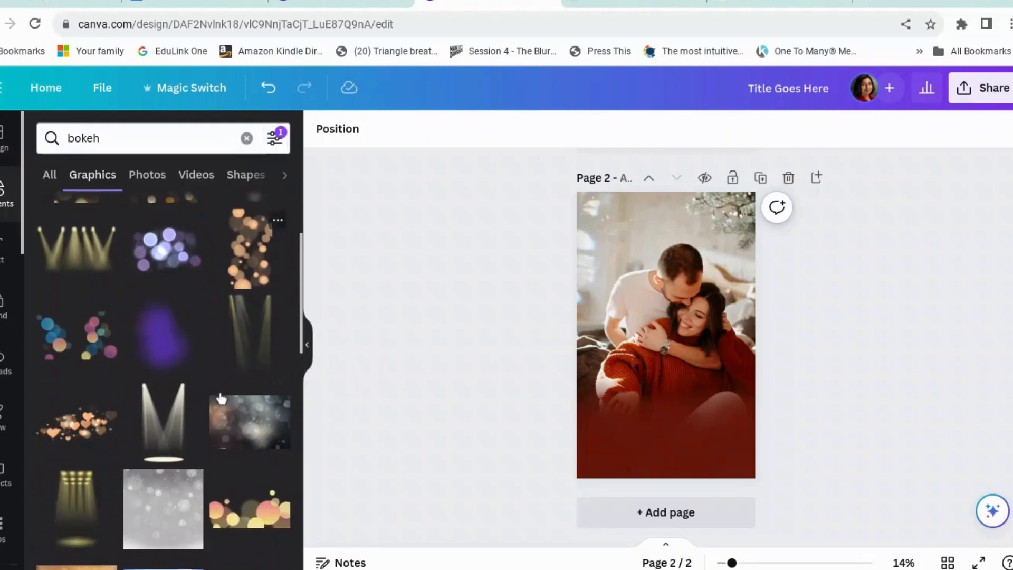
scroll(220, 393, "down", 3)
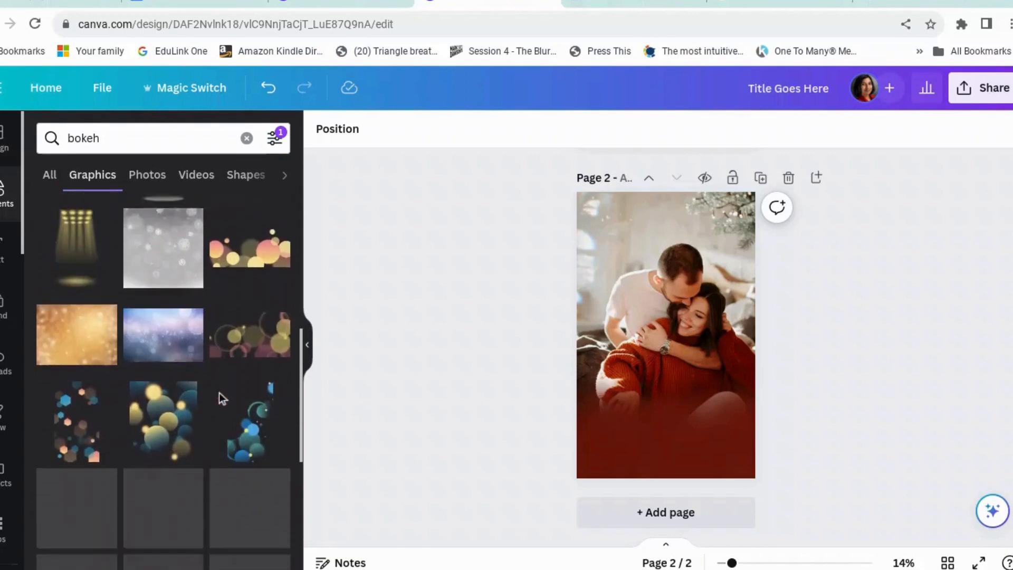
Finish browsing the bokeh results and add the recently used golden bokeh graphic to the cover page
scroll(220, 393, "down", 3)
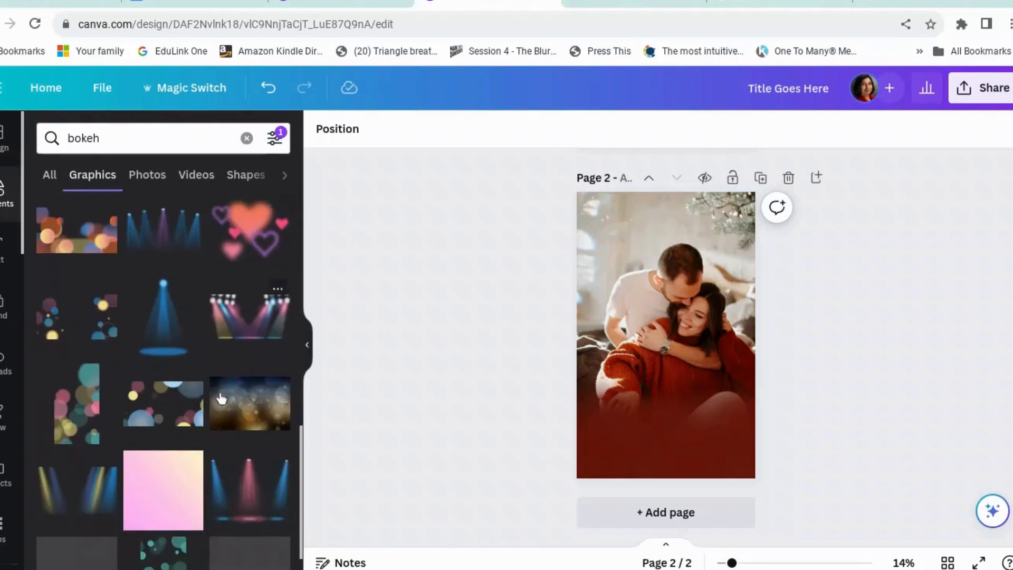
scroll(219, 396, "up", 5)
scroll(220, 398, "up", 5)
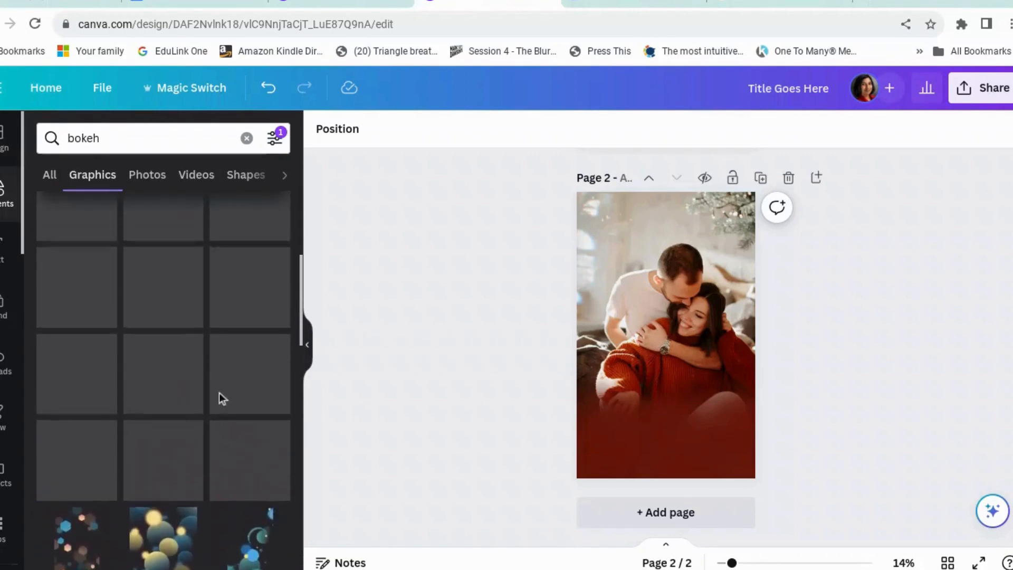
left_click(3, 204)
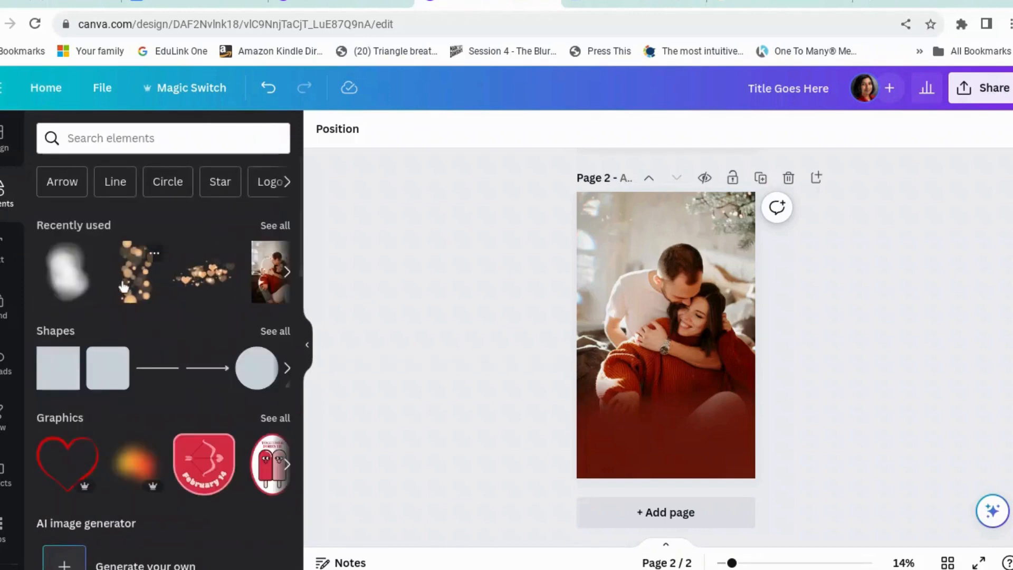
left_click(123, 287)
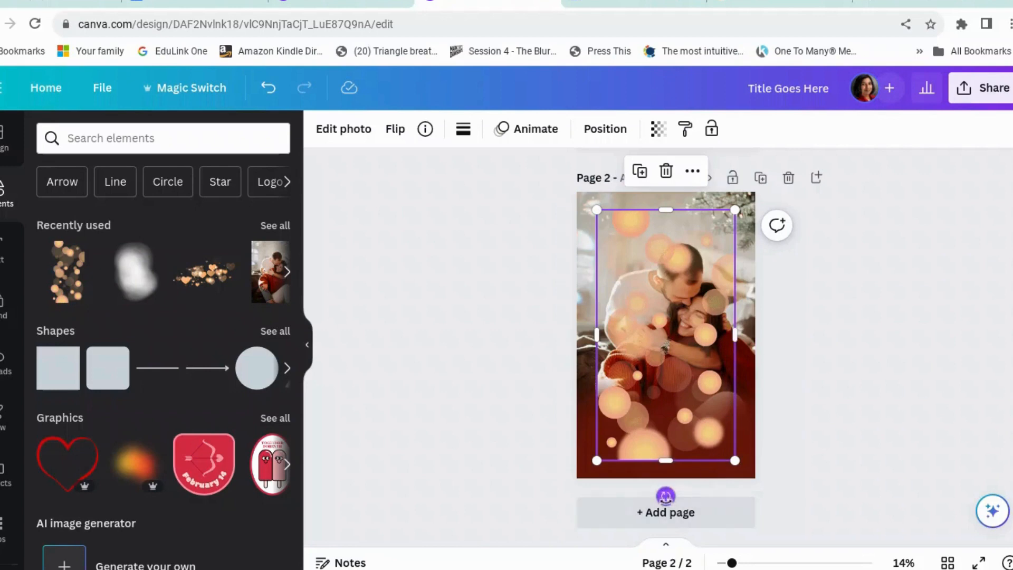
Turn the bokeh graphic a quarter turn and fit it across the full page width along the cover's bottom edge
left_click_drag(666, 496, 535, 335)
left_click_drag(541, 265, 576, 285)
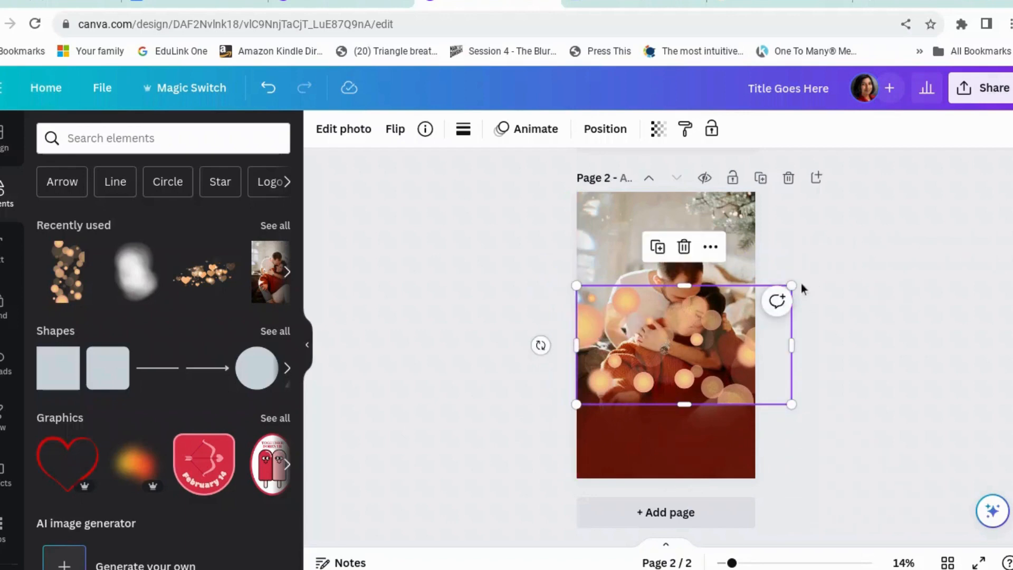
left_click_drag(791, 286, 757, 304)
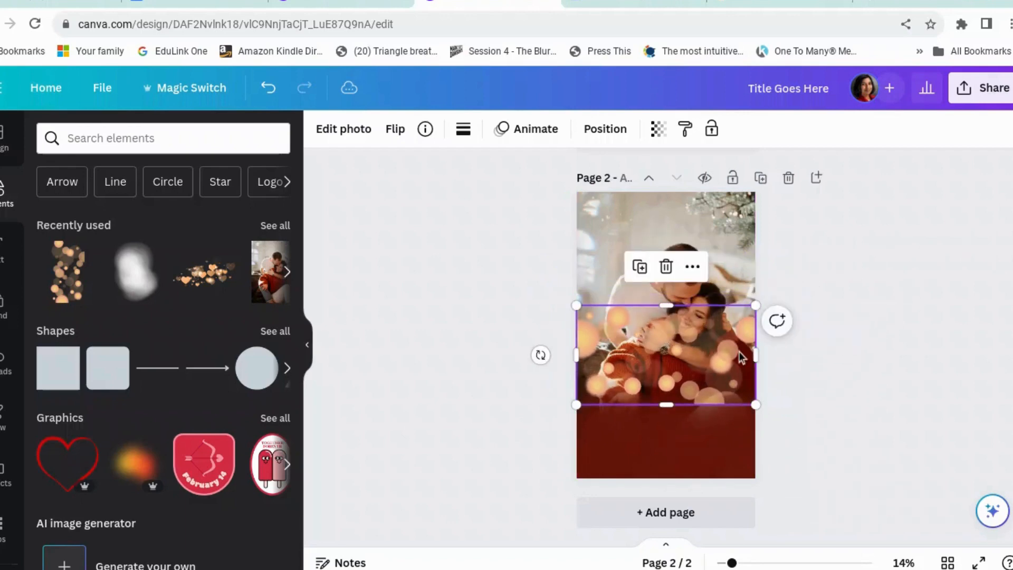
left_click_drag(743, 357, 743, 427)
left_click(829, 443)
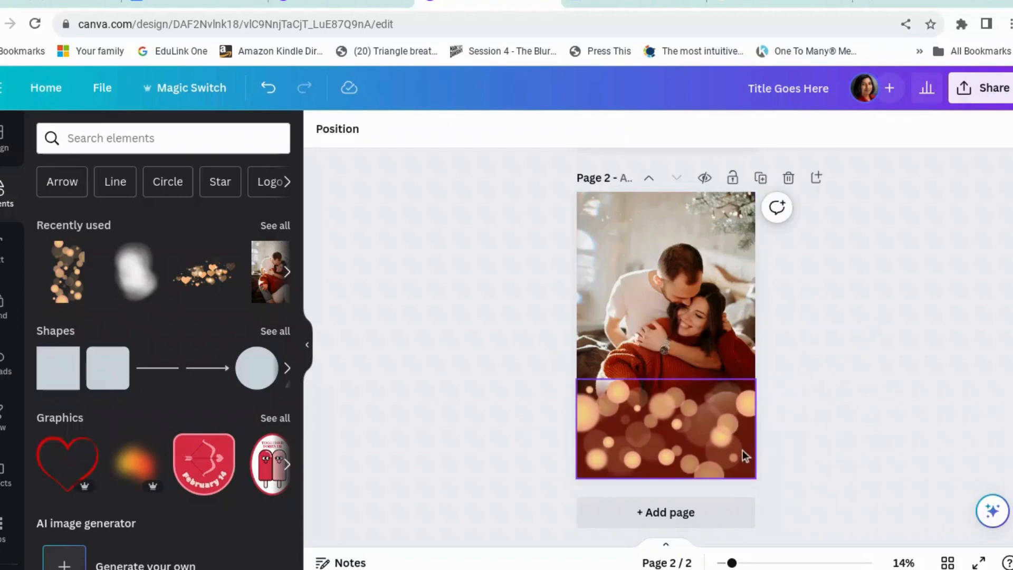
Try out the transparency of the bokeh graphic and leave it at 100
left_click(704, 435)
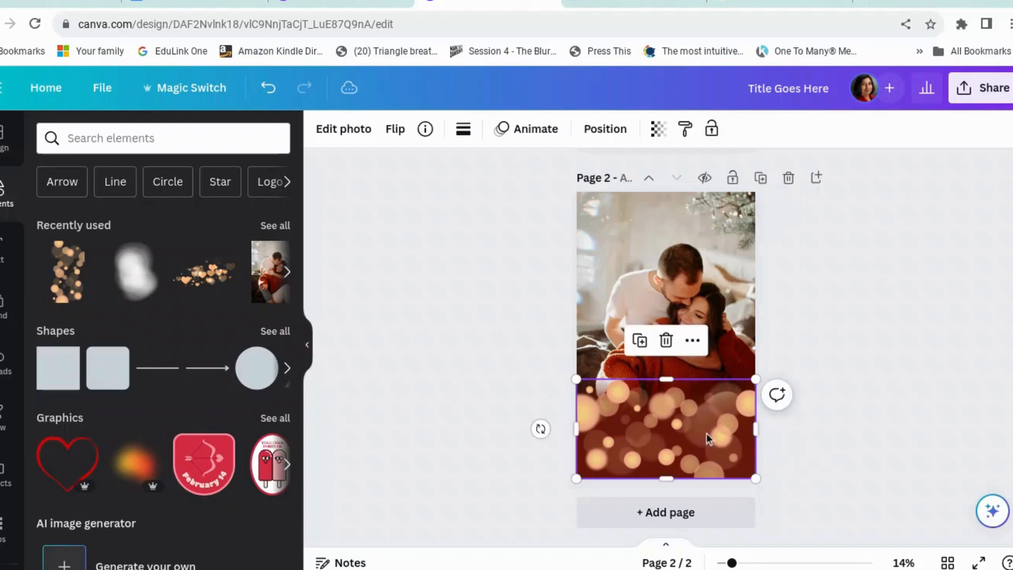
left_click(658, 129)
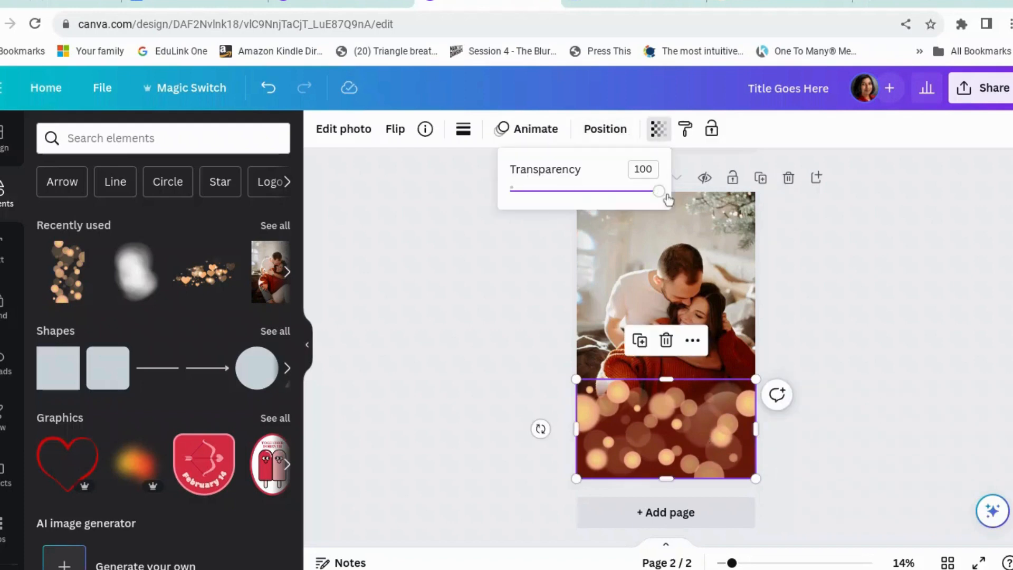
left_click_drag(647, 195, 689, 195)
key("Escape")
Apply the Cherry Duotone effect to the bokeh graphic
left_click(343, 129)
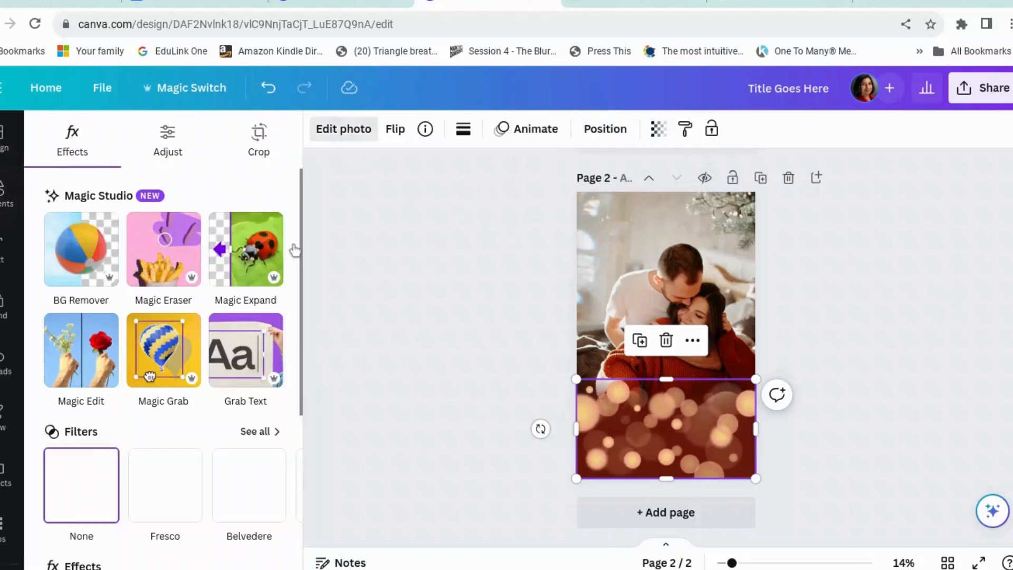
scroll(214, 454, "down", 5)
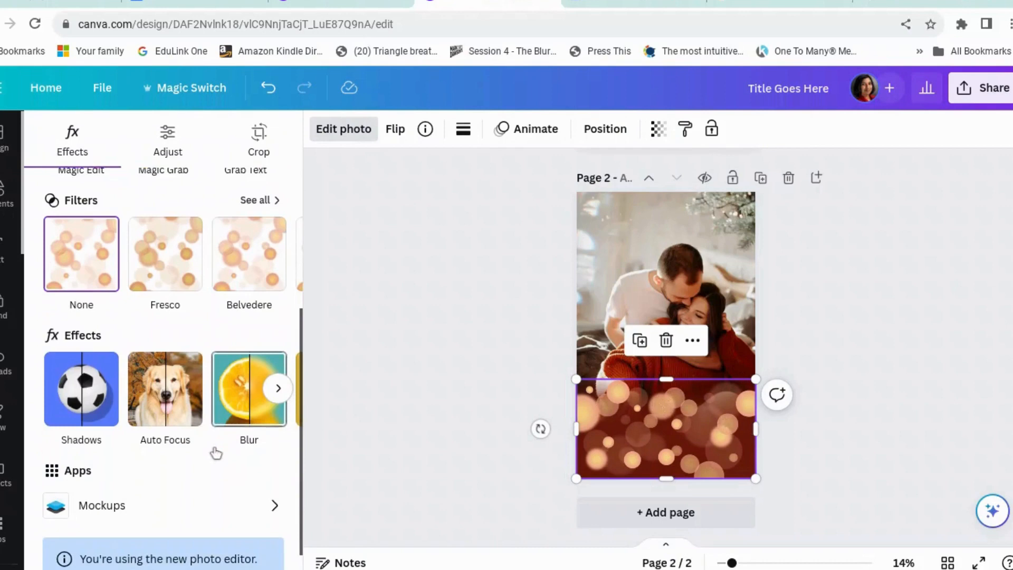
left_click(279, 379)
left_click(272, 389)
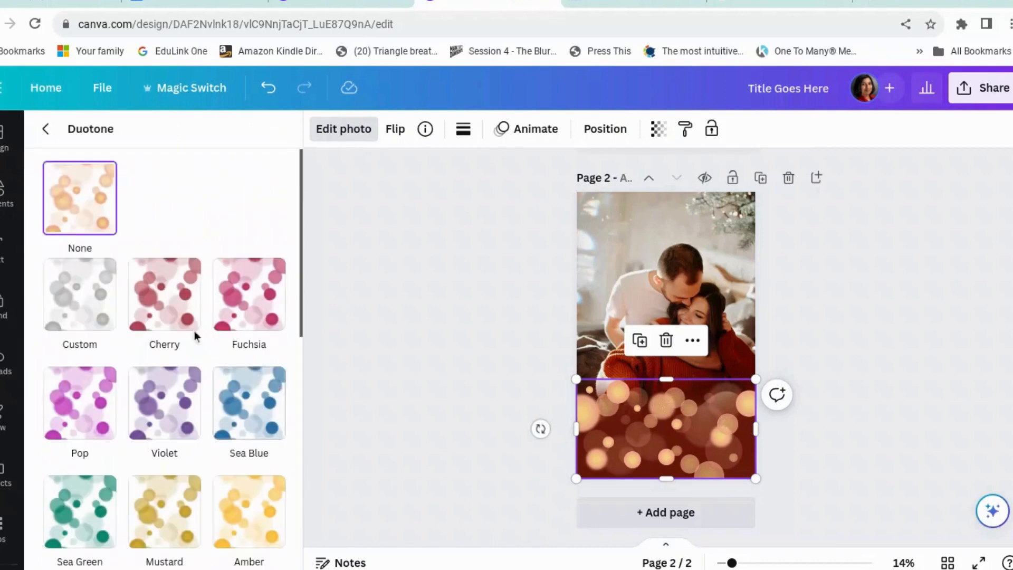
left_click(180, 317)
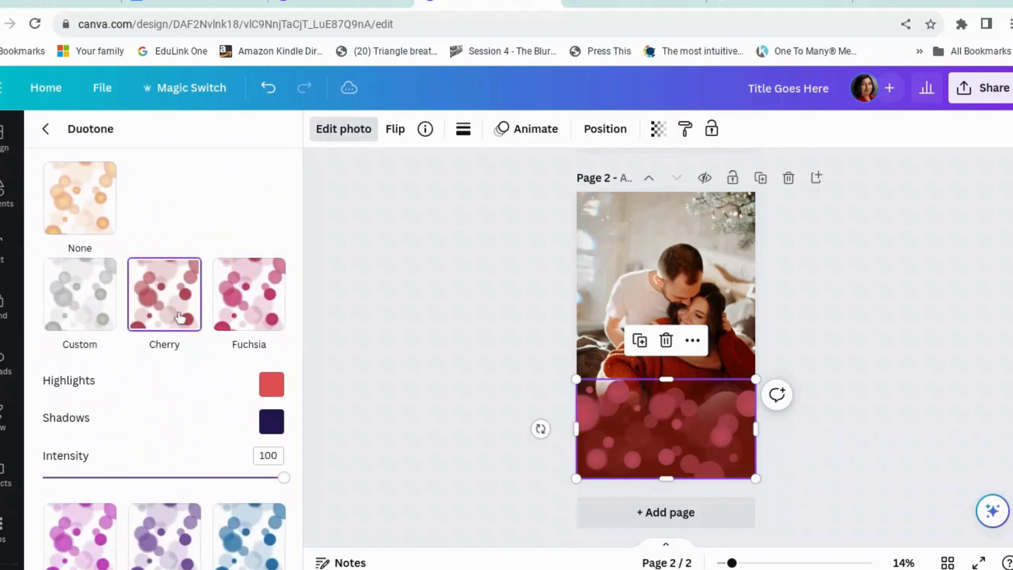
Set the Duotone shadows colour of the bokeh graphic to #67170A and finish editing it
left_click(275, 426)
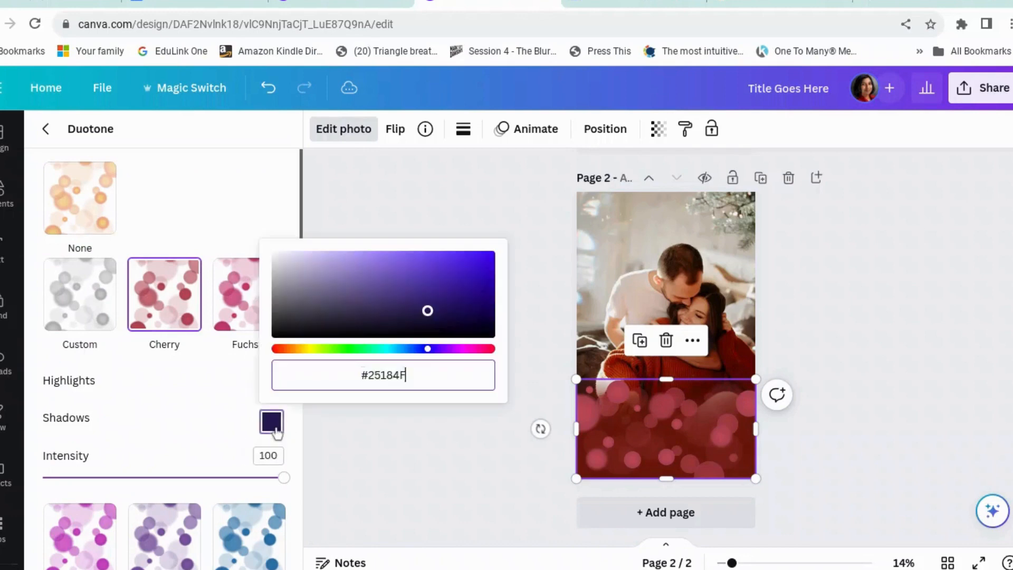
type("#67170A")
left_click(378, 459)
left_click(341, 407)
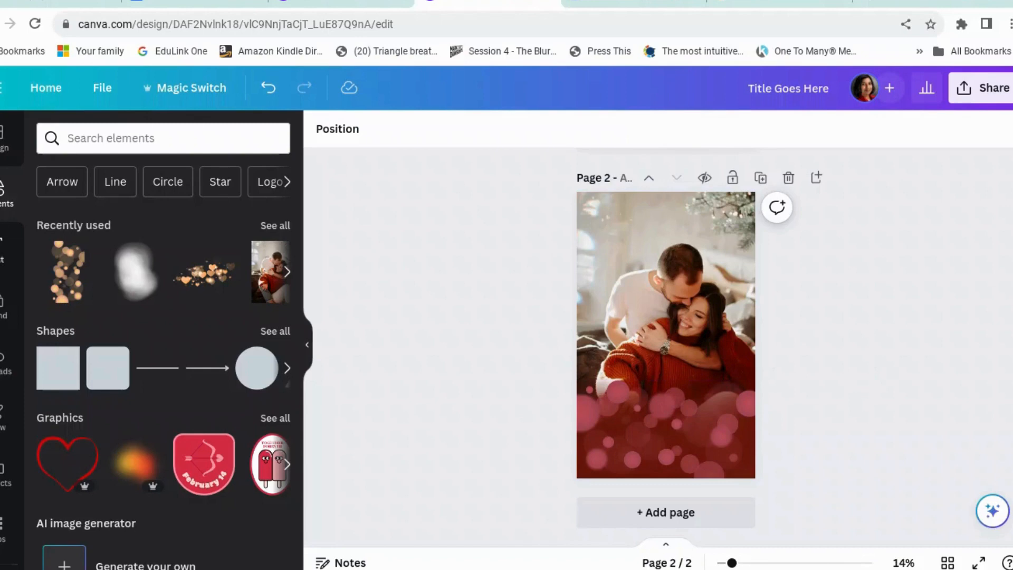
Add separate headings reading "The" and "Christmas", and move "Christmas" down over the bokeh area
left_click(2, 250)
left_click(233, 330)
type("The")
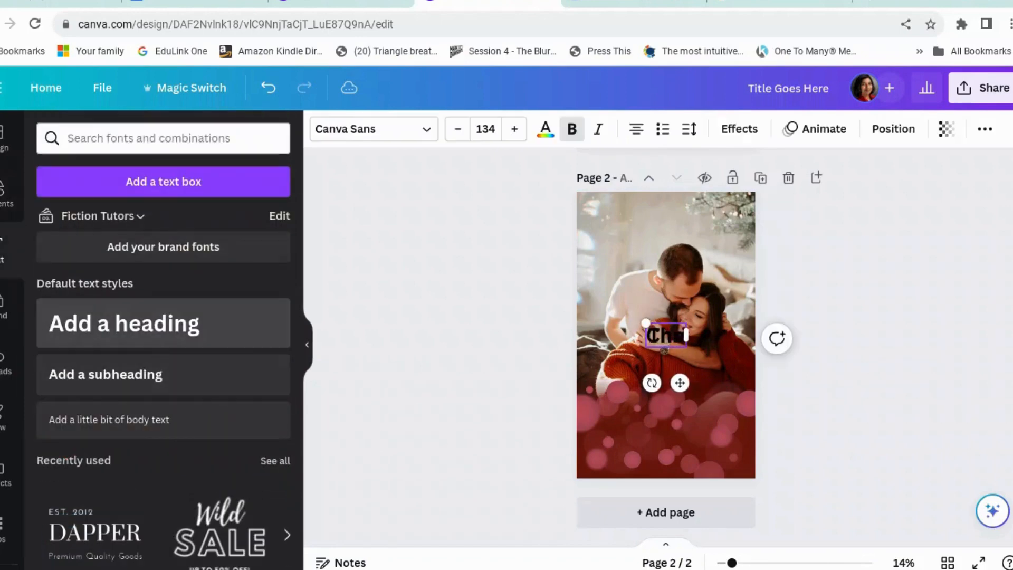
type("istmas")
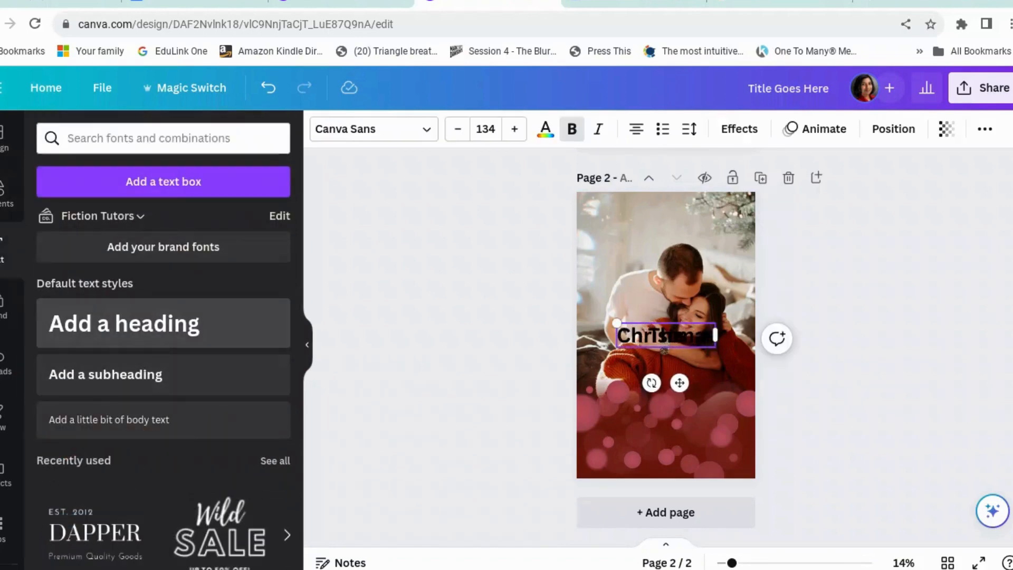
left_click_drag(679, 383, 683, 475)
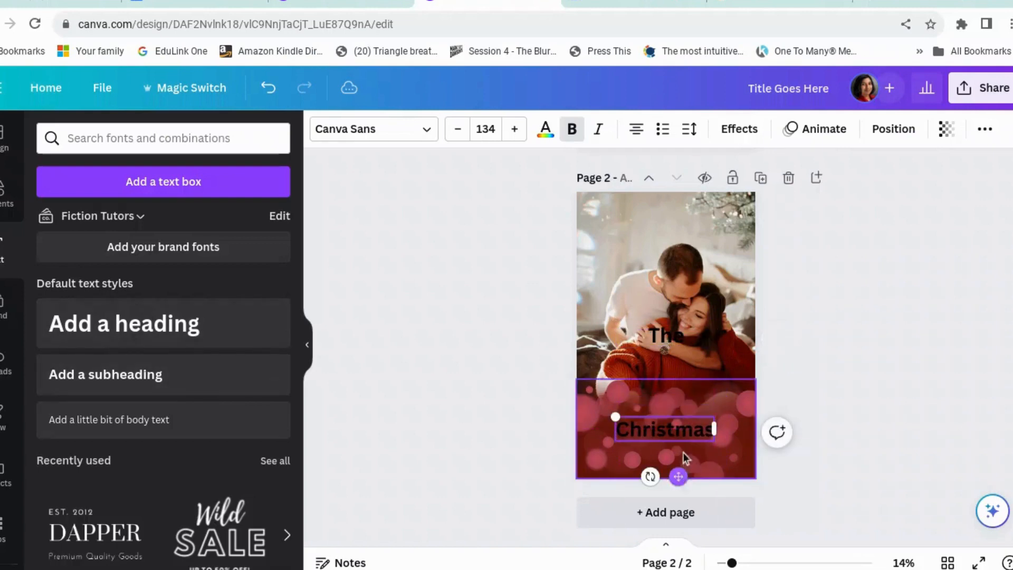
Add a heading reading "Proposal" and place it directly beneath "Christmas"
left_click(229, 336)
type("Prop")
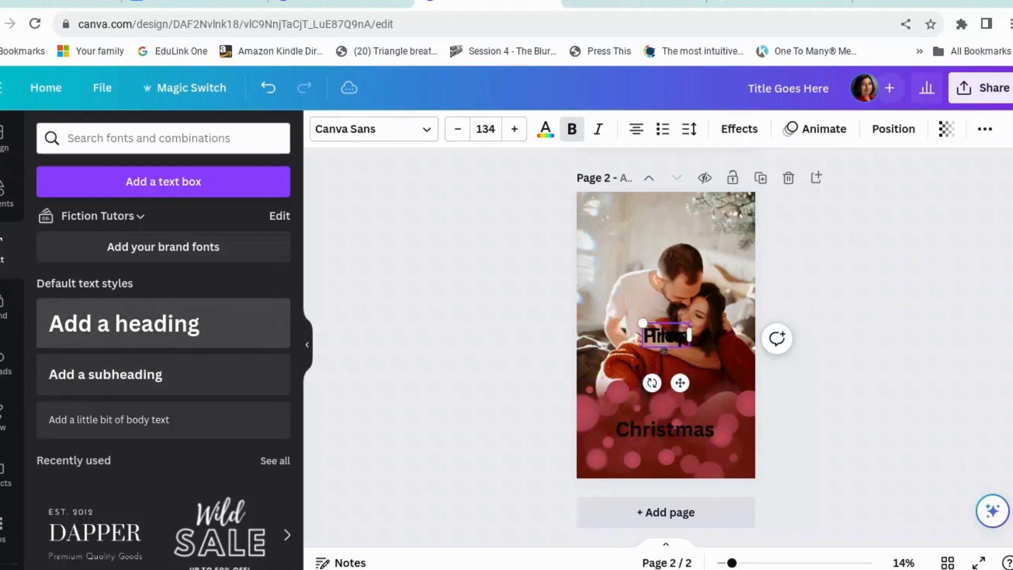
type("osal")
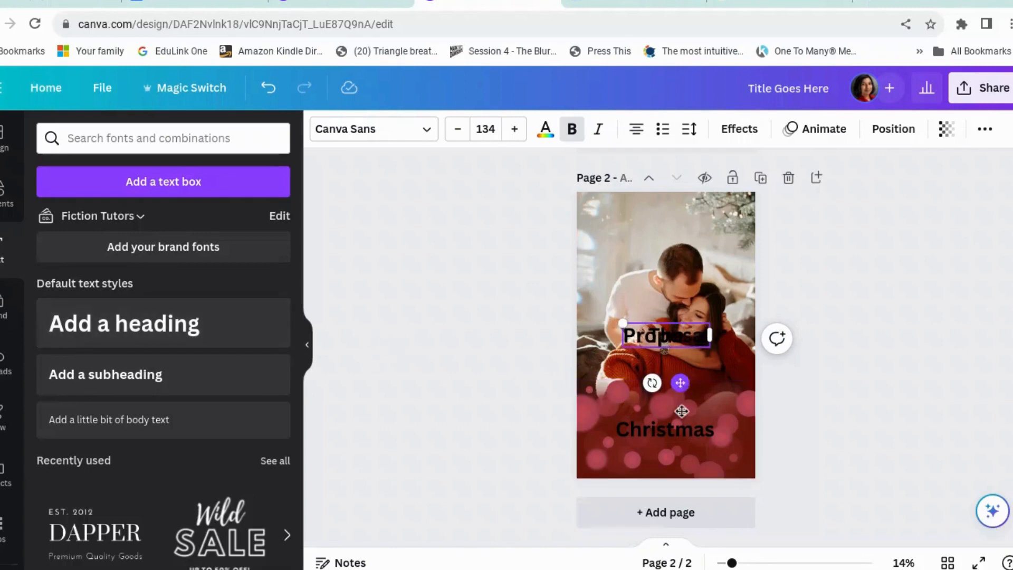
left_click_drag(681, 411, 684, 510)
Style "Christmas" in white Pinyon Script and enlarge it to size 280 so it spans most of the cover's width
left_click(657, 432)
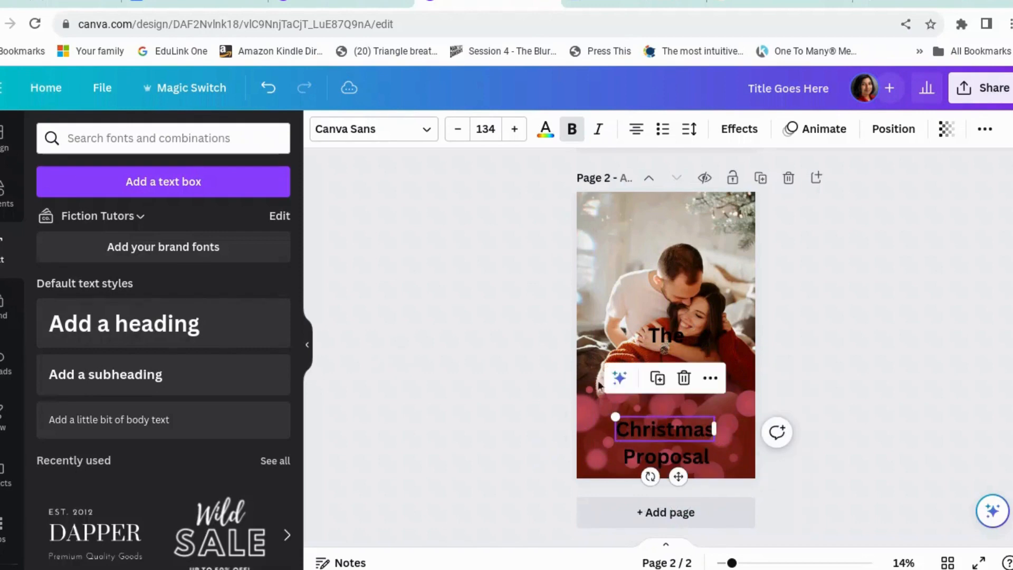
left_click(404, 127)
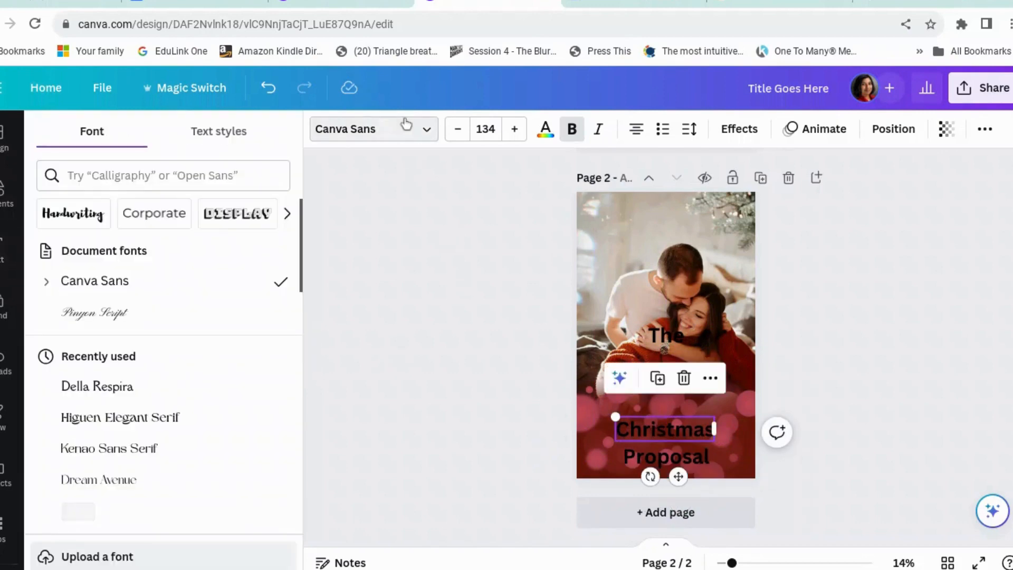
left_click(190, 315)
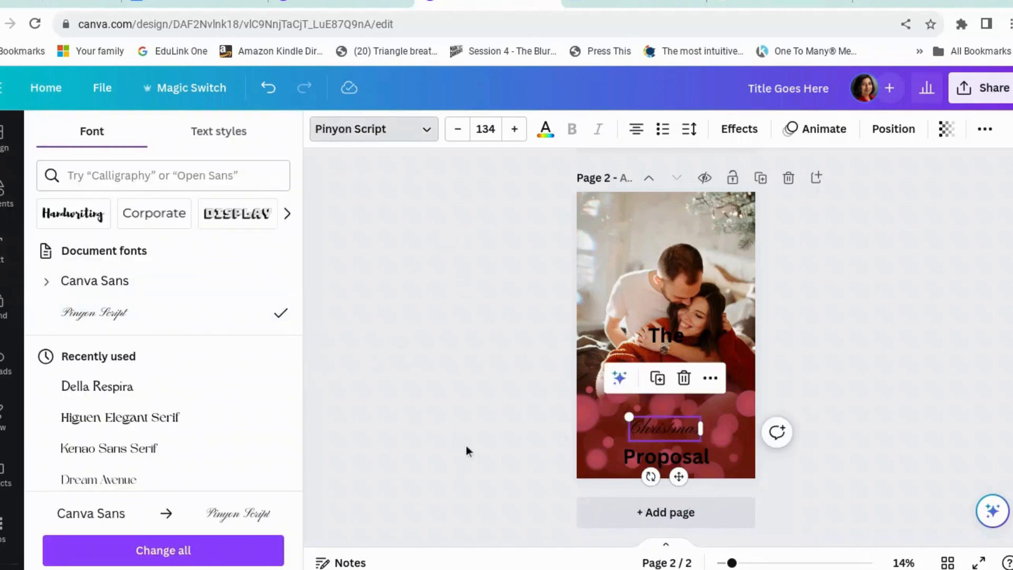
left_click(546, 130)
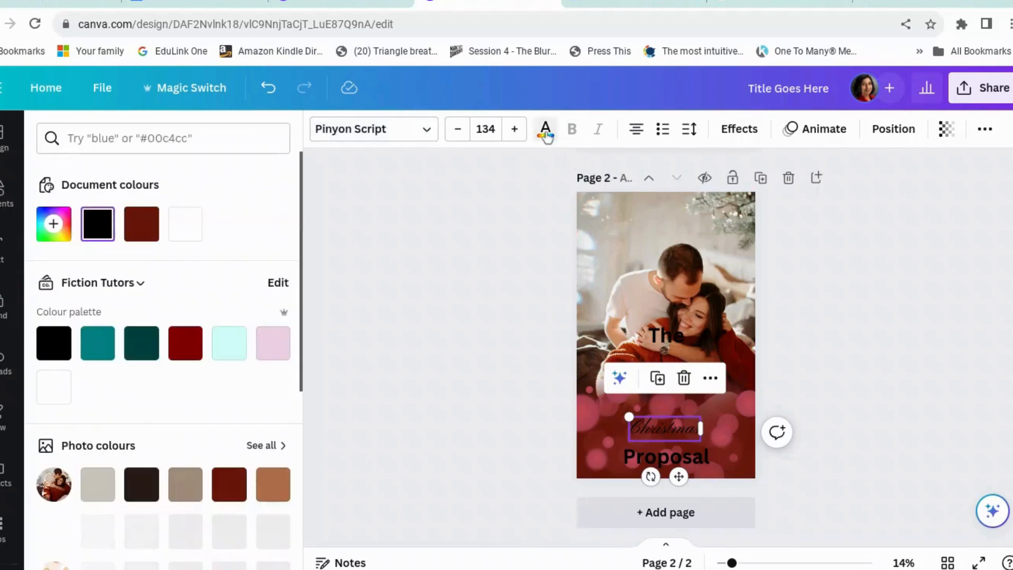
left_click(185, 224)
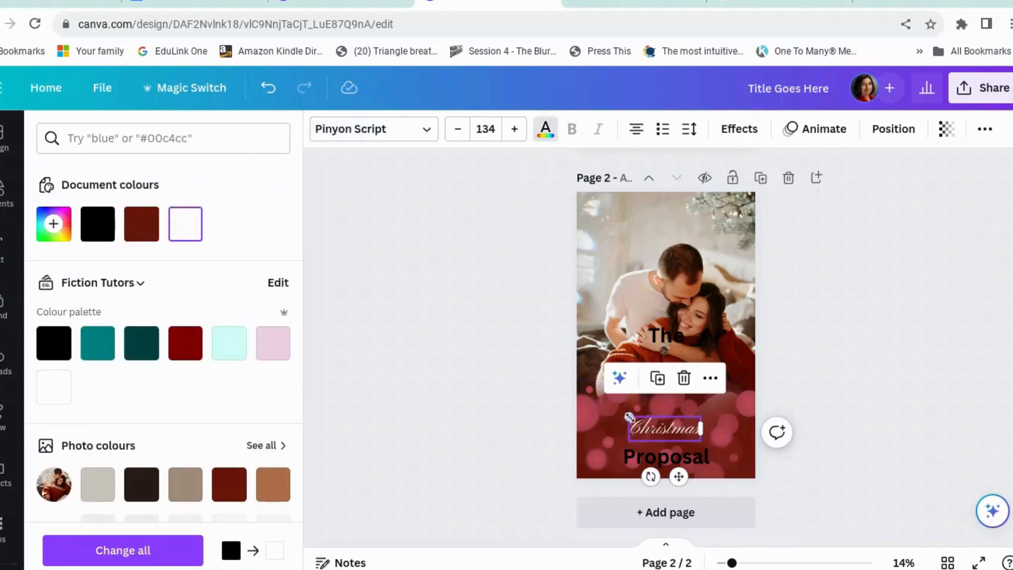
left_click_drag(629, 416, 551, 390)
left_click_drag(656, 436, 700, 449)
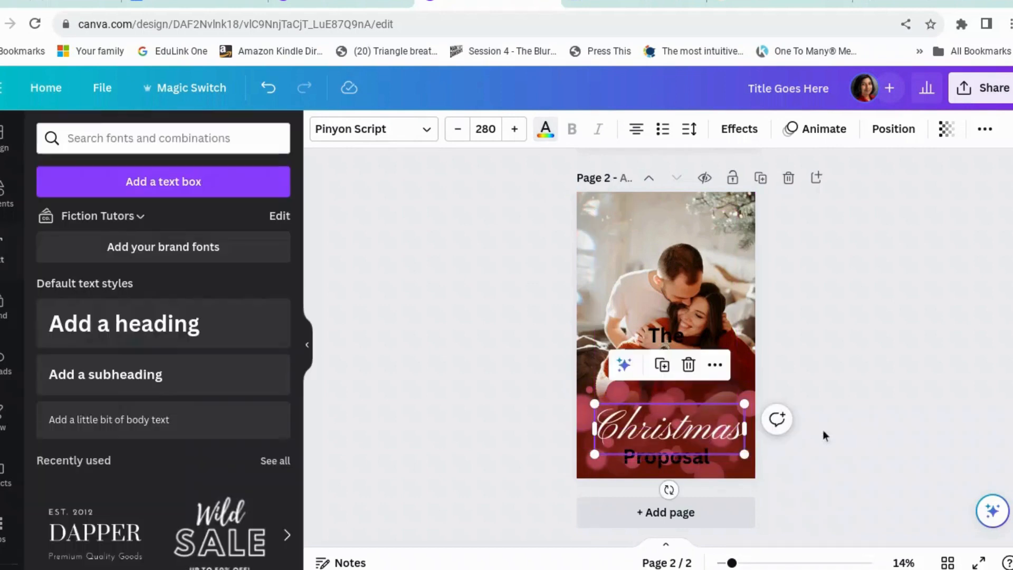
Set the "Proposal" heading in the Dream Avenue font and colour it white
left_click(664, 466)
left_click(401, 127)
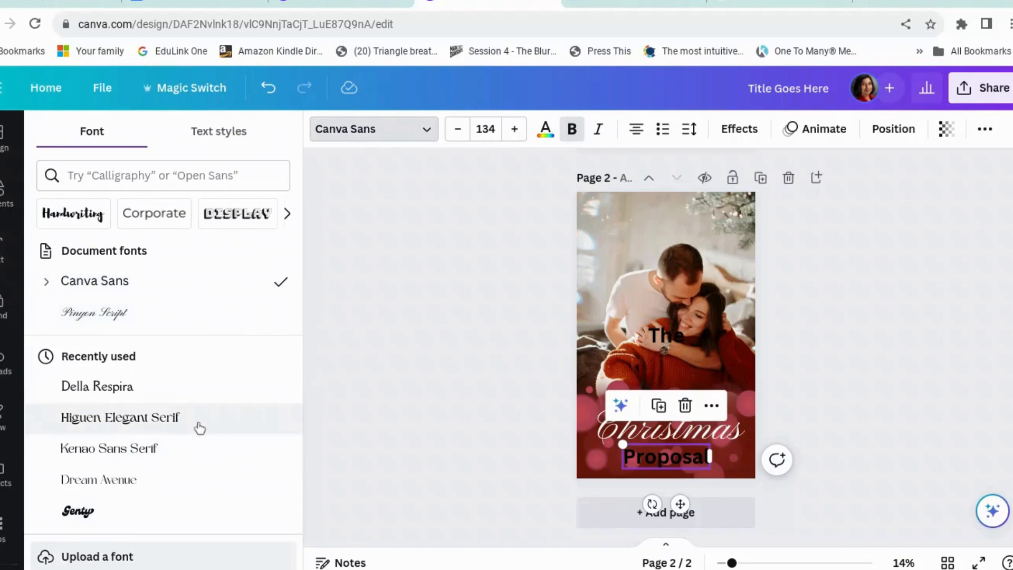
left_click(187, 490)
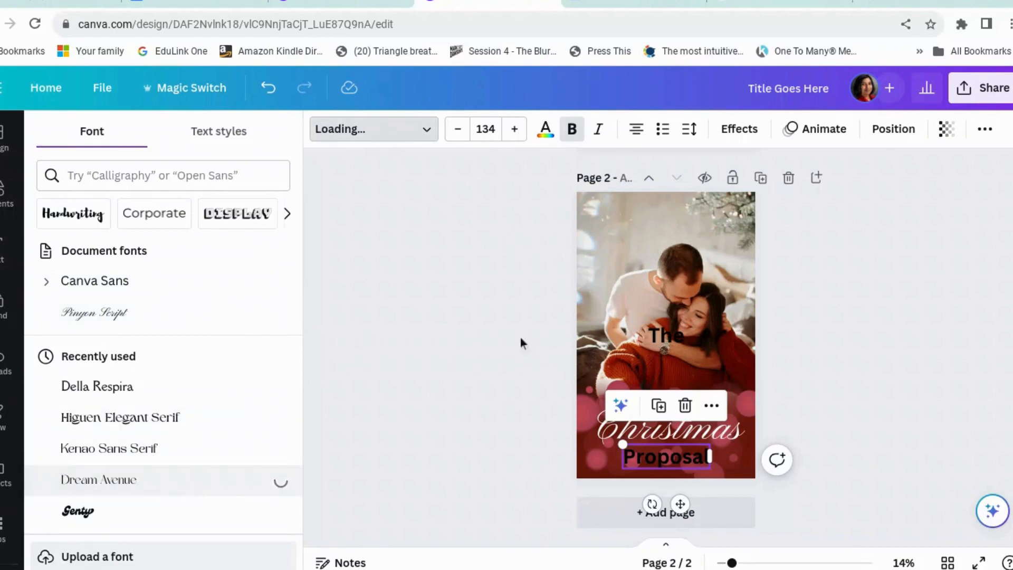
left_click(547, 130)
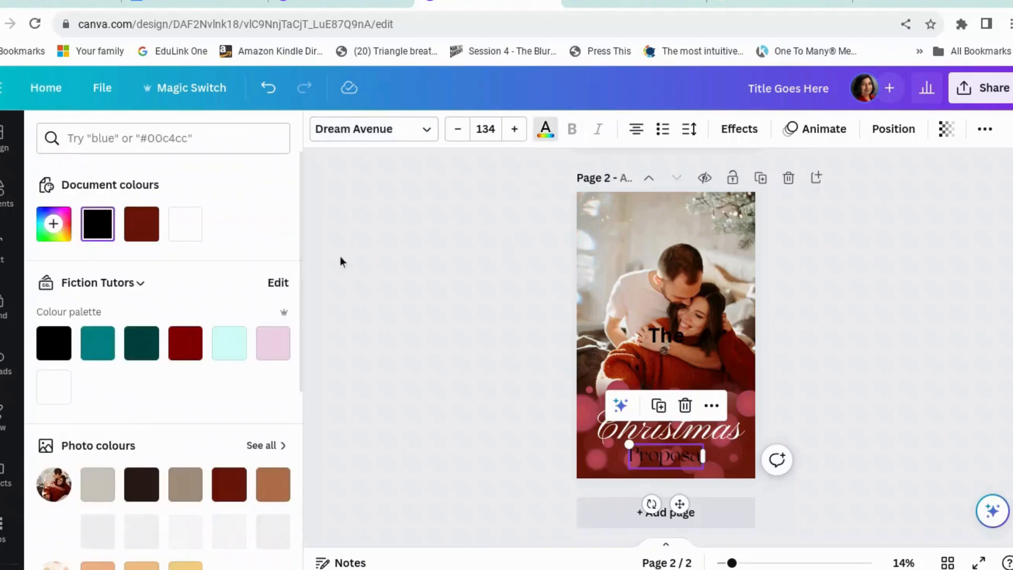
left_click(185, 223)
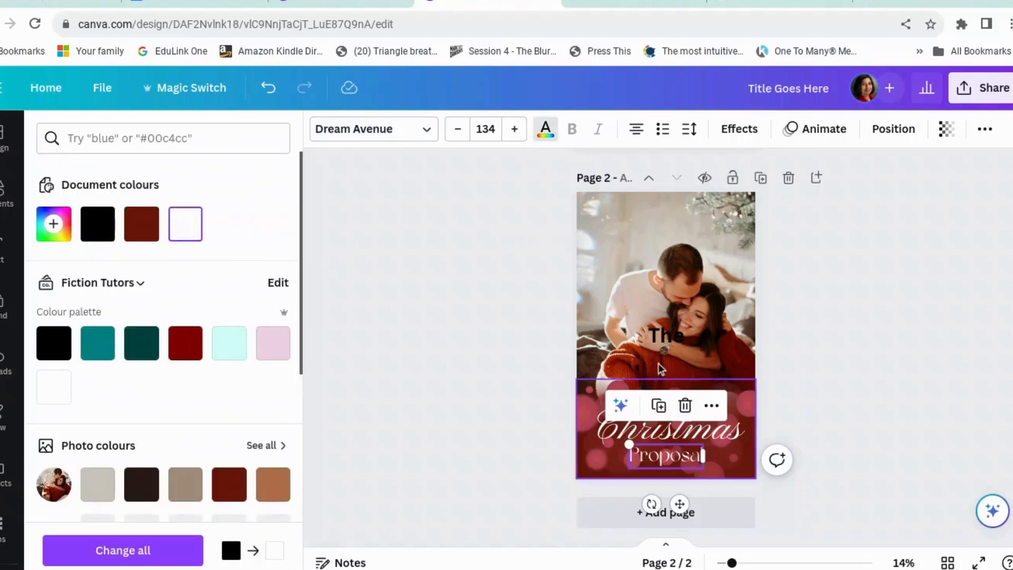
Colour the "The" heading white and set it in the Dream Avenue font
left_click(666, 338)
left_click(10, 247)
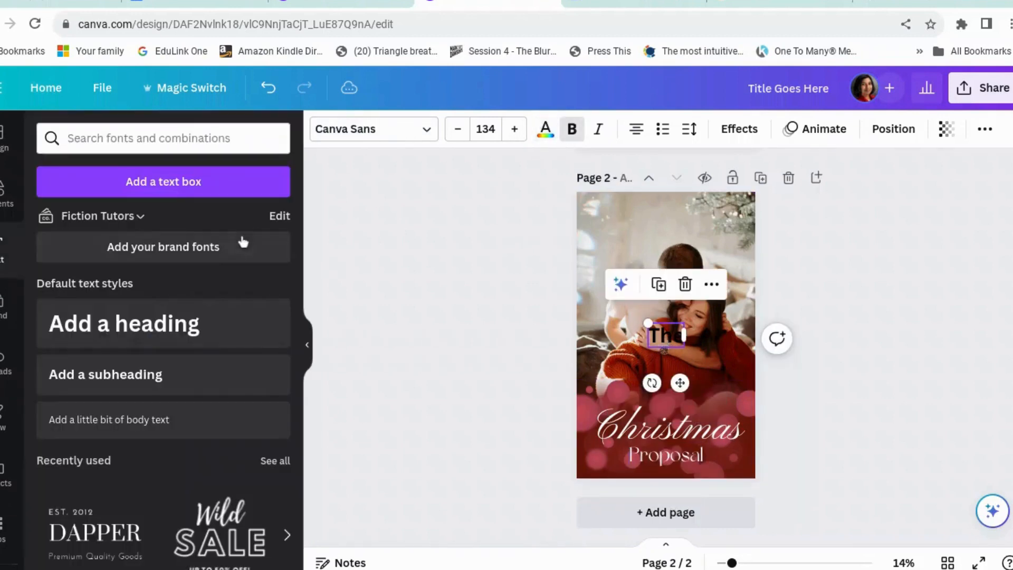
left_click(545, 130)
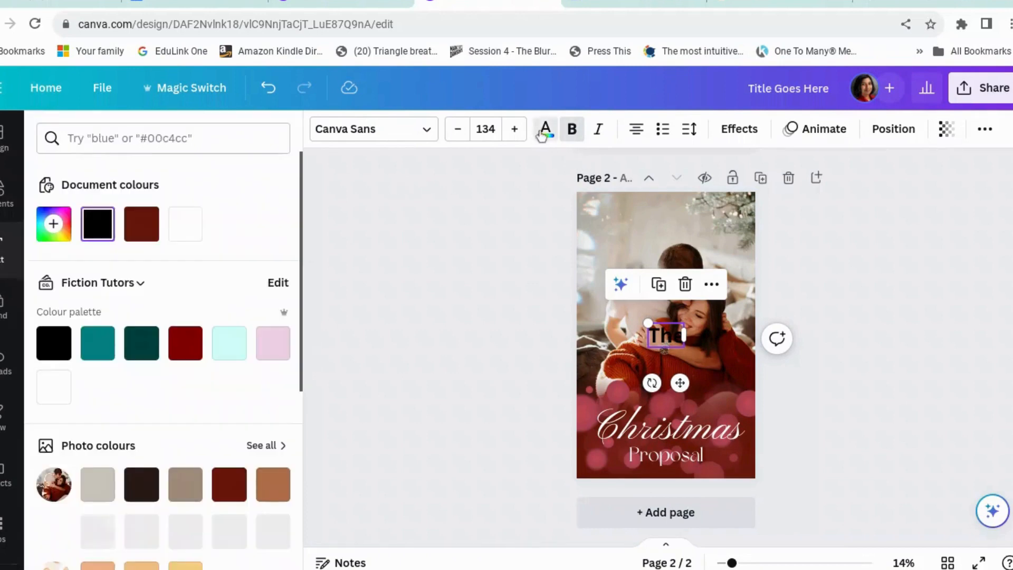
left_click(183, 222)
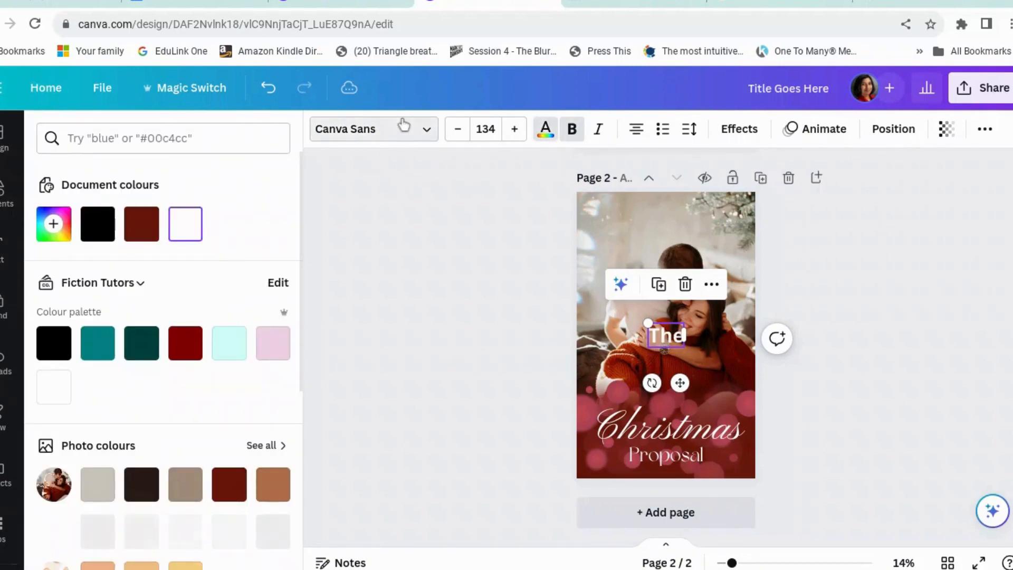
left_click(403, 130)
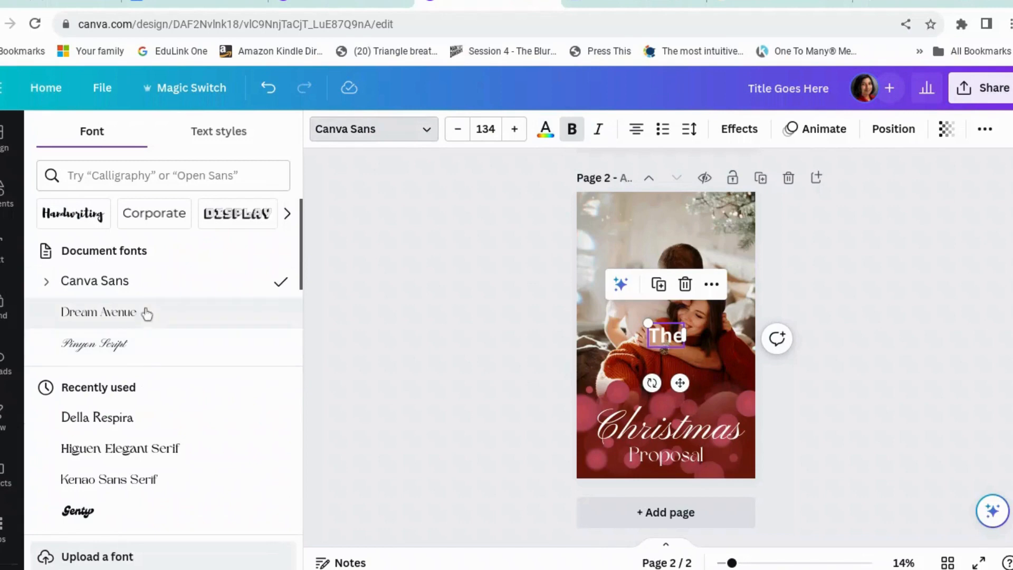
left_click(99, 312)
key("Escape")
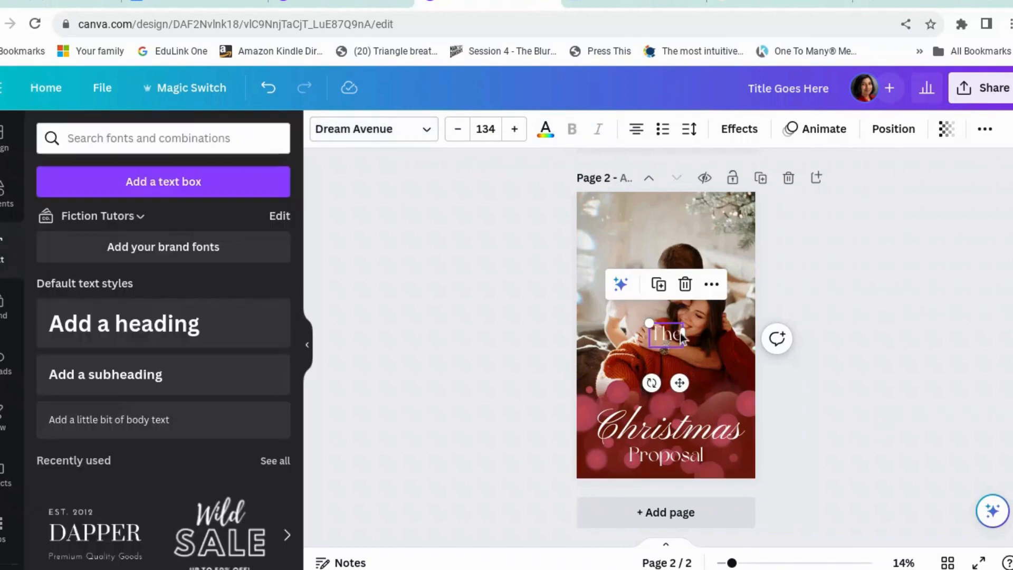
Place "The" directly above "Christmas" and enlarge the "Proposal" heading to size 170, keeping it beneath "Christmas"
left_click_drag(680, 334, 675, 409)
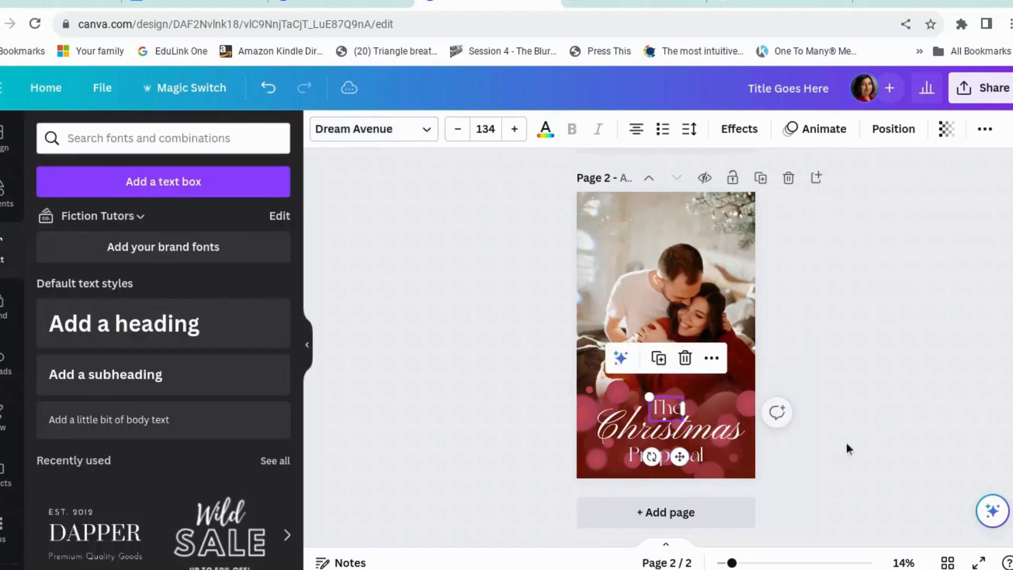
left_click(848, 443)
left_click(691, 467)
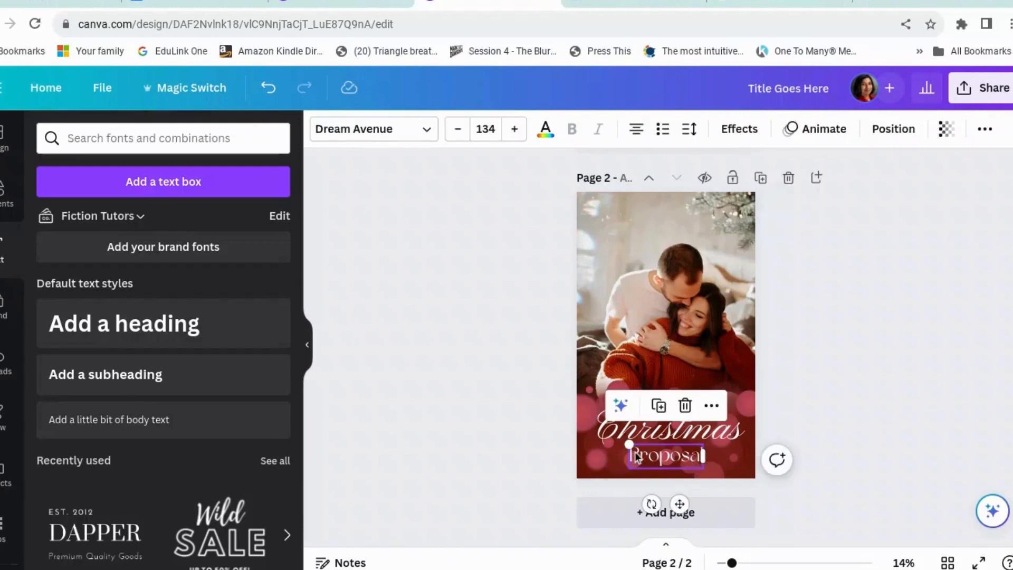
left_click_drag(628, 446, 621, 444)
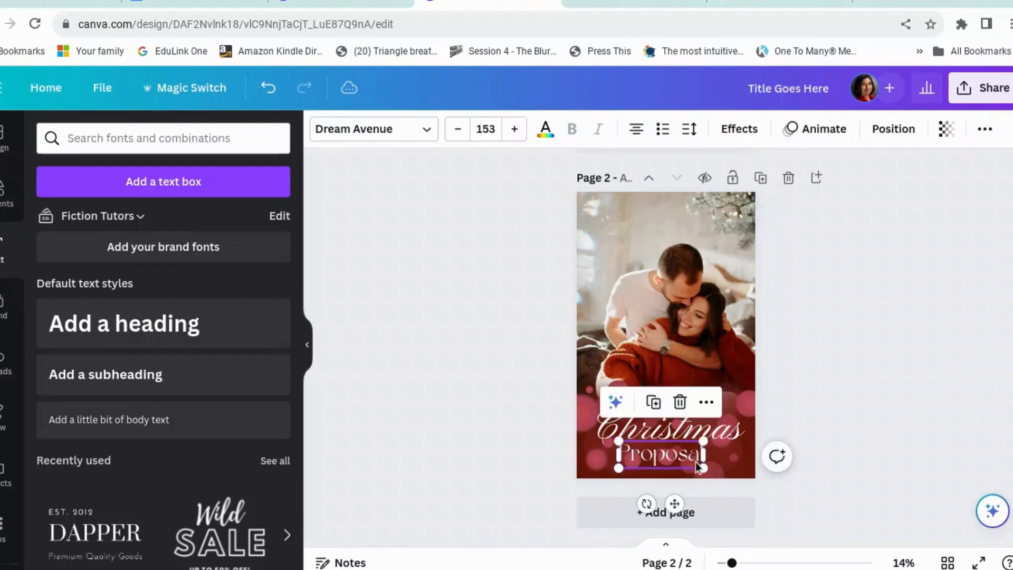
left_click_drag(703, 468, 717, 465)
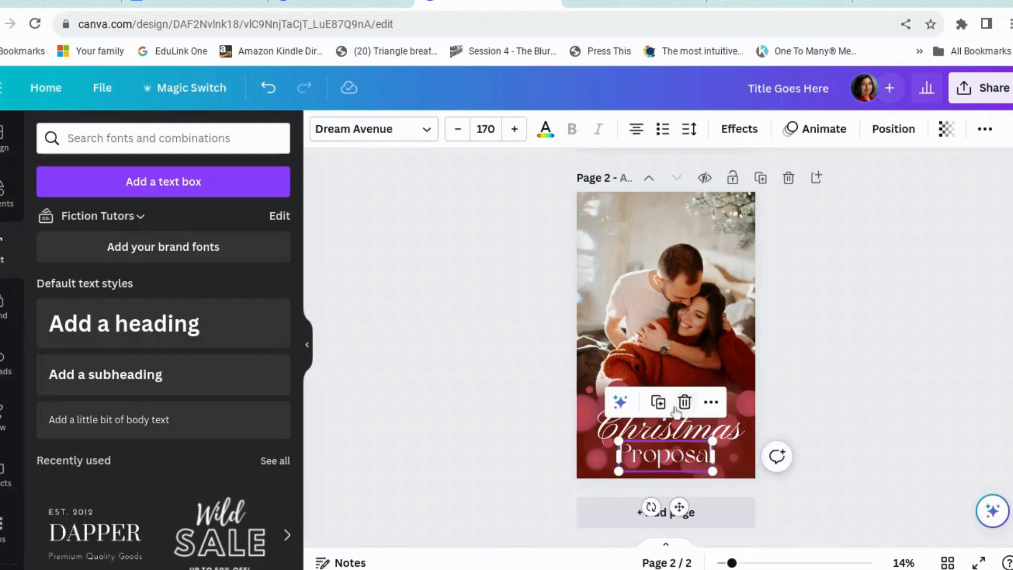
left_click(930, 387)
left_click(663, 413)
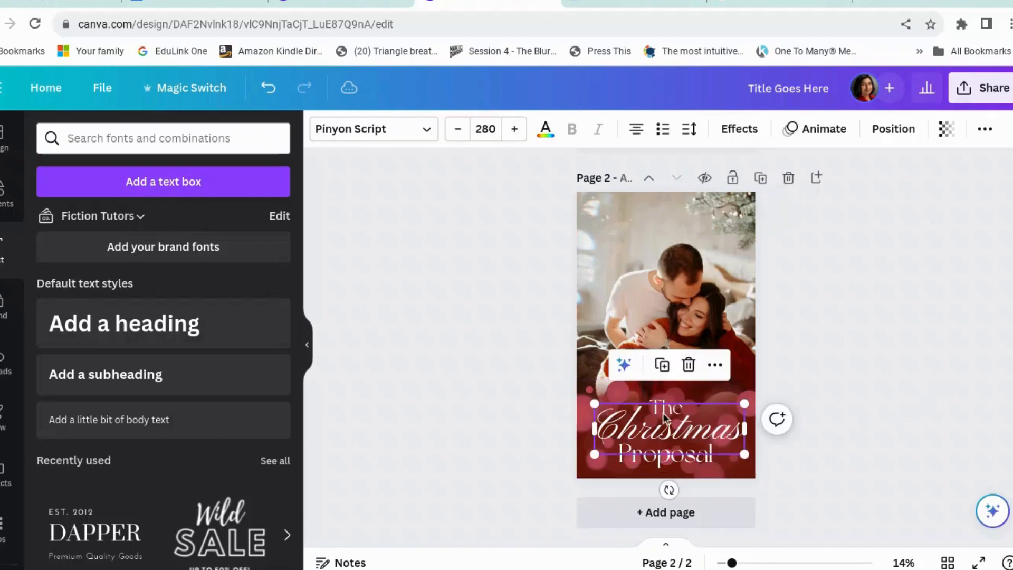
left_click(797, 391)
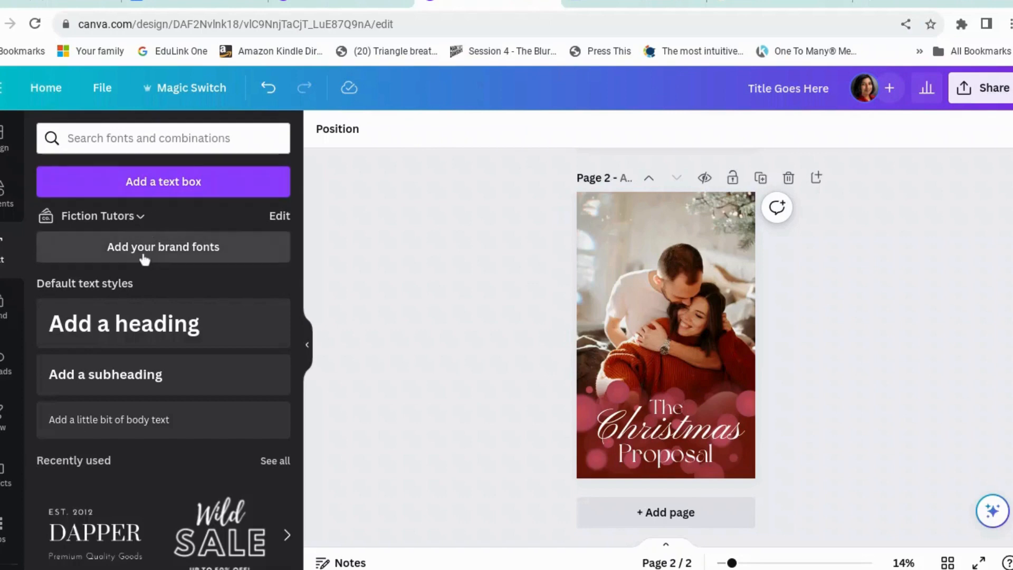
Add a heading reading "AUTHOR NAME" and place it across the top of the cover, above the couple
left_click(125, 337)
type("AUTHOR NAME")
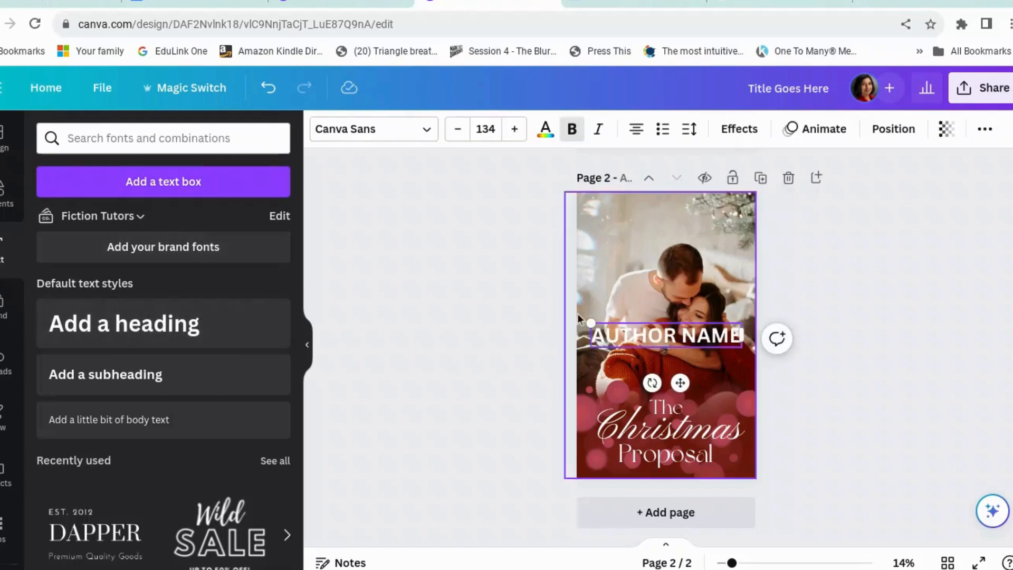
left_click_drag(680, 383, 688, 268)
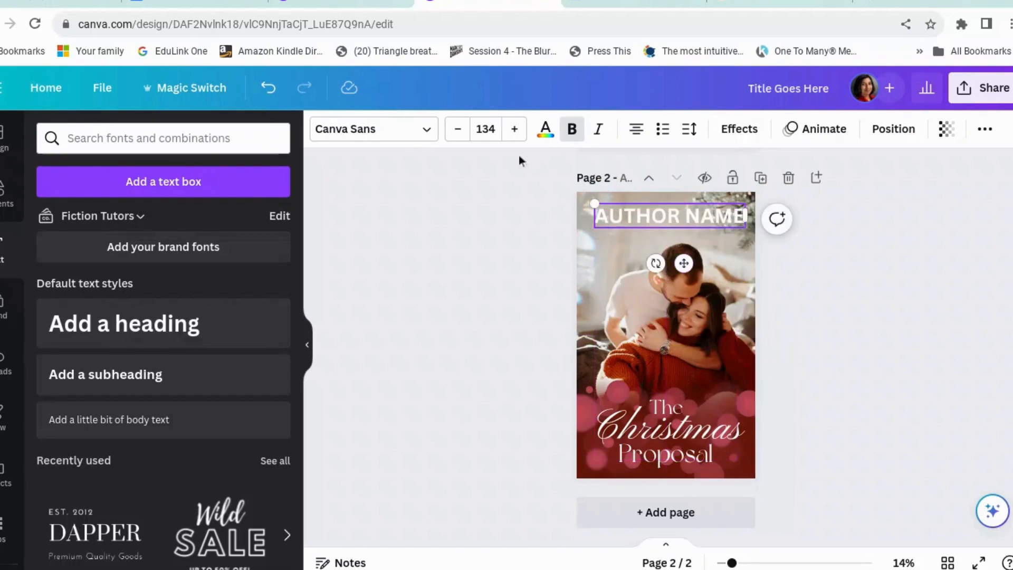
Colour the "AUTHOR NAME" text with the dark red taken from the couple photo's colours
left_click(546, 130)
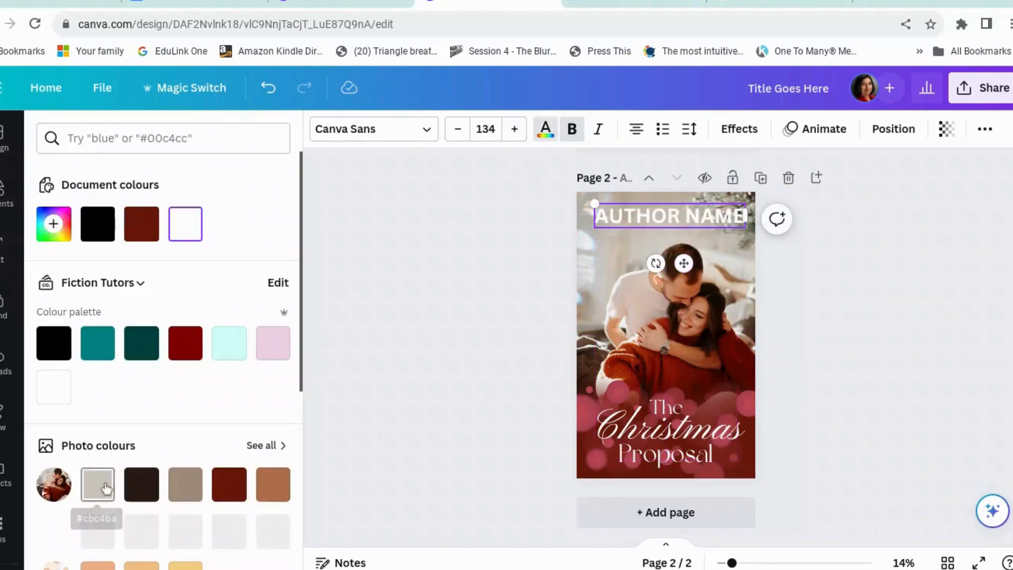
left_click(229, 493)
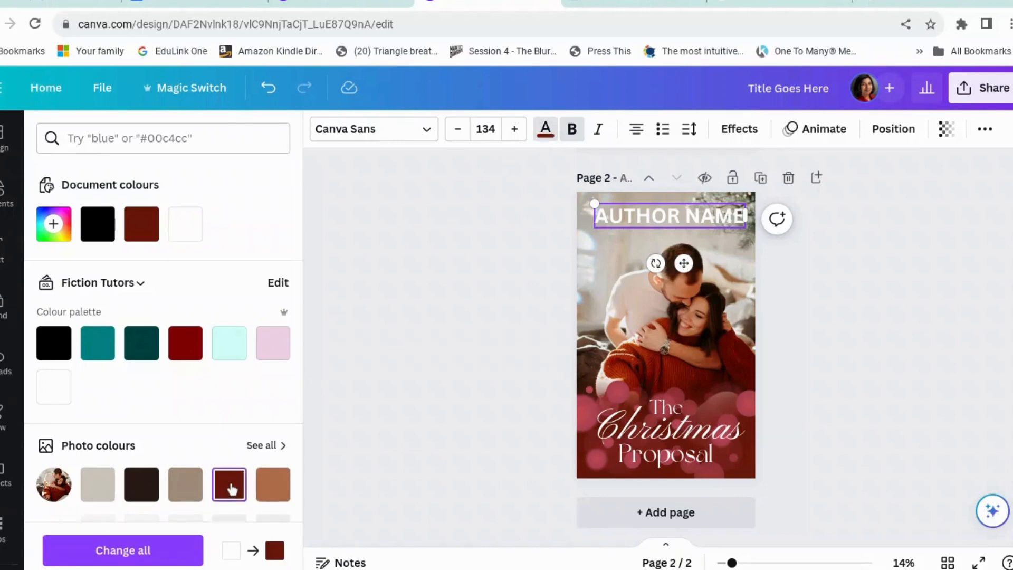
left_click_drag(608, 218, 737, 221)
left_click(229, 486)
left_click(366, 439)
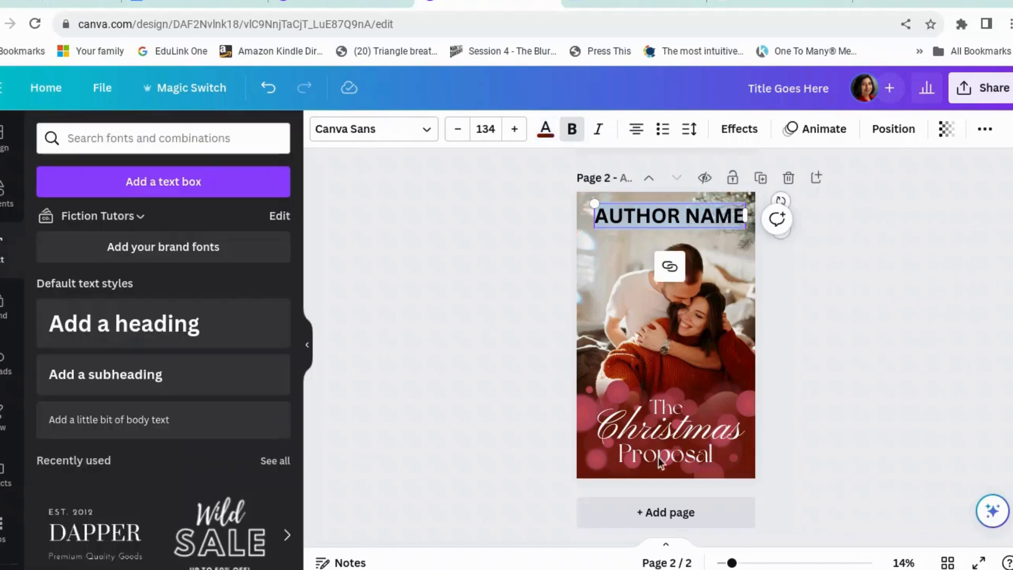